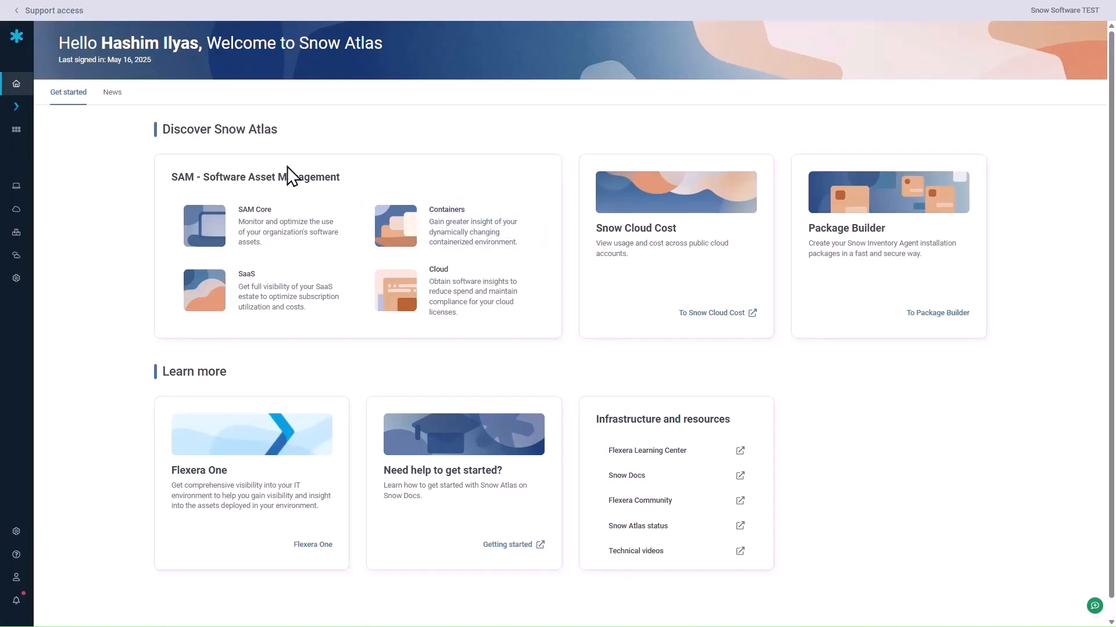
Step: Switch to the Package Builder application and start a new installation package
mouse_move(17, 116)
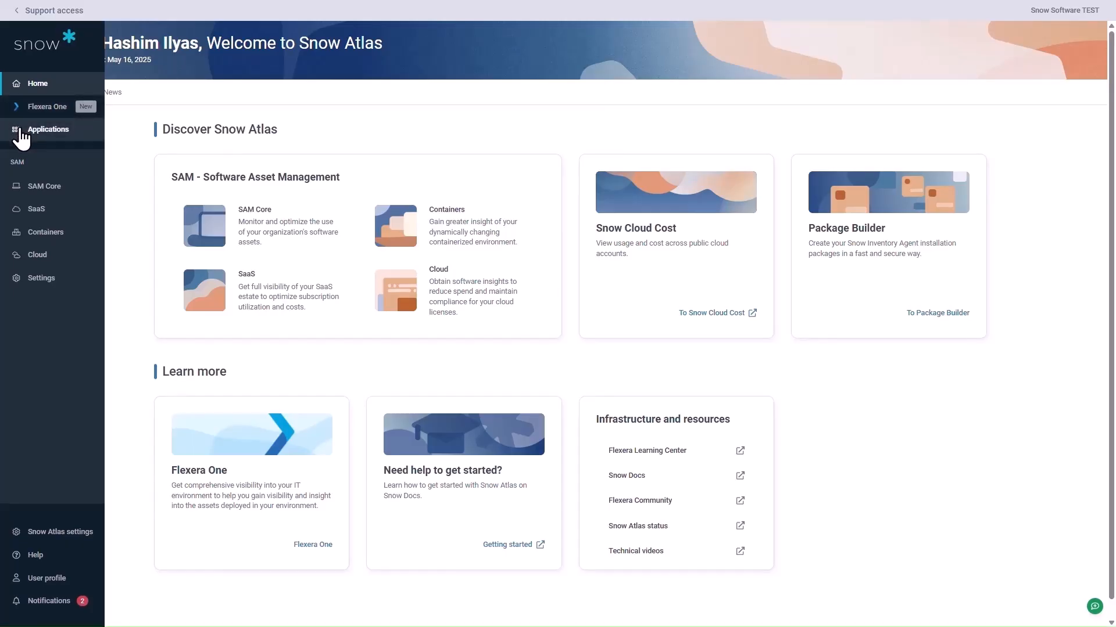
click(20, 131)
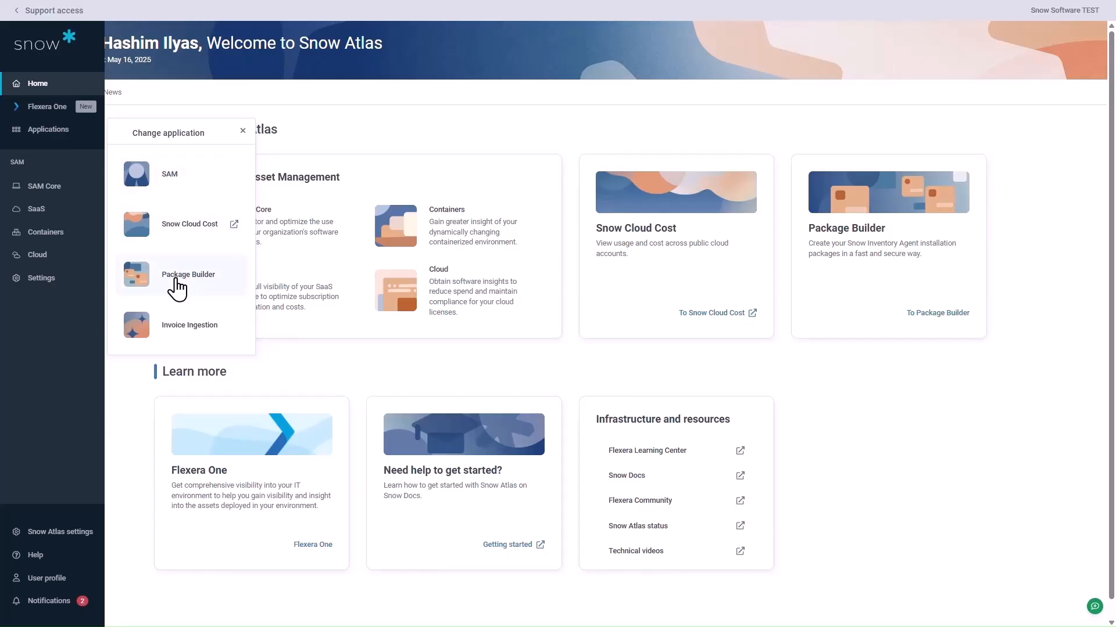
click(177, 288)
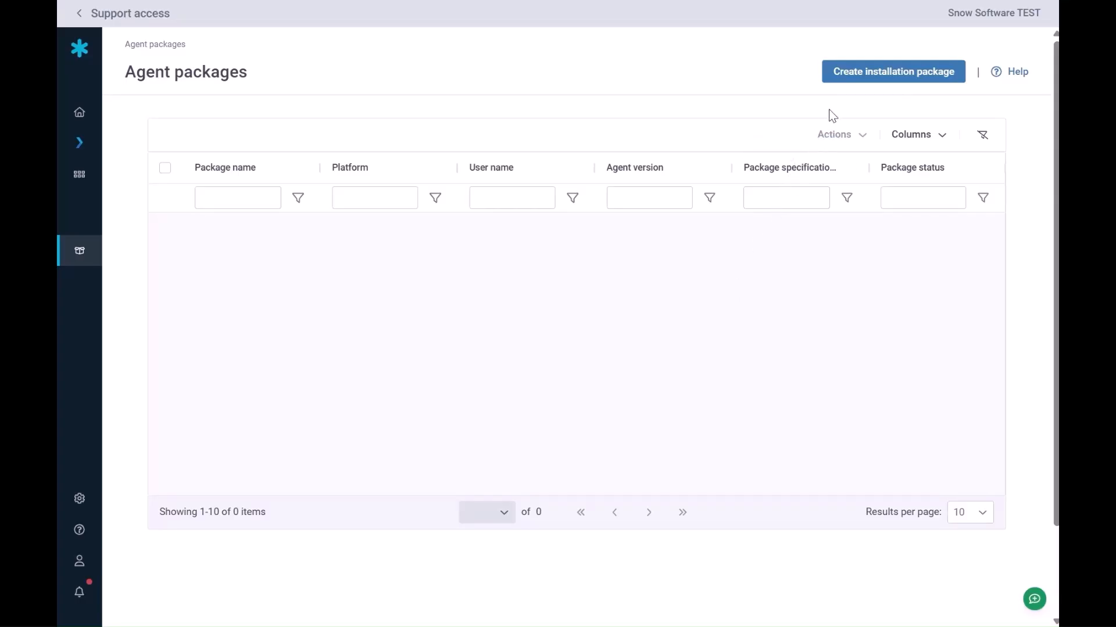
click(866, 74)
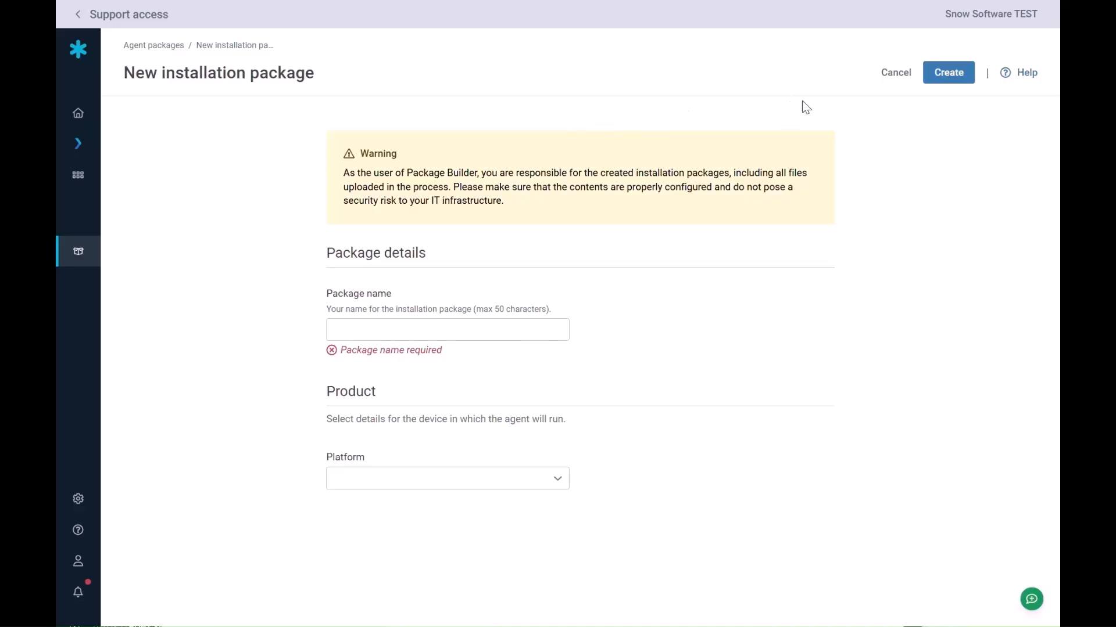
Step: Follow the Package Builder help to the GitHub agent configuration templates and view snowagent.config in the windows folder
click(1011, 76)
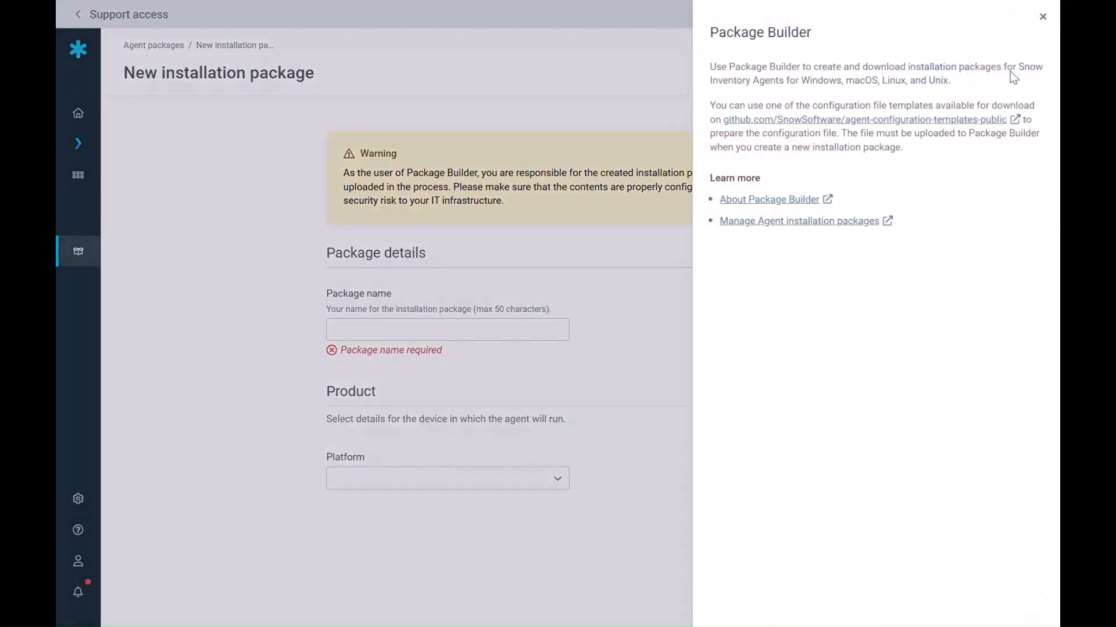
click(814, 120)
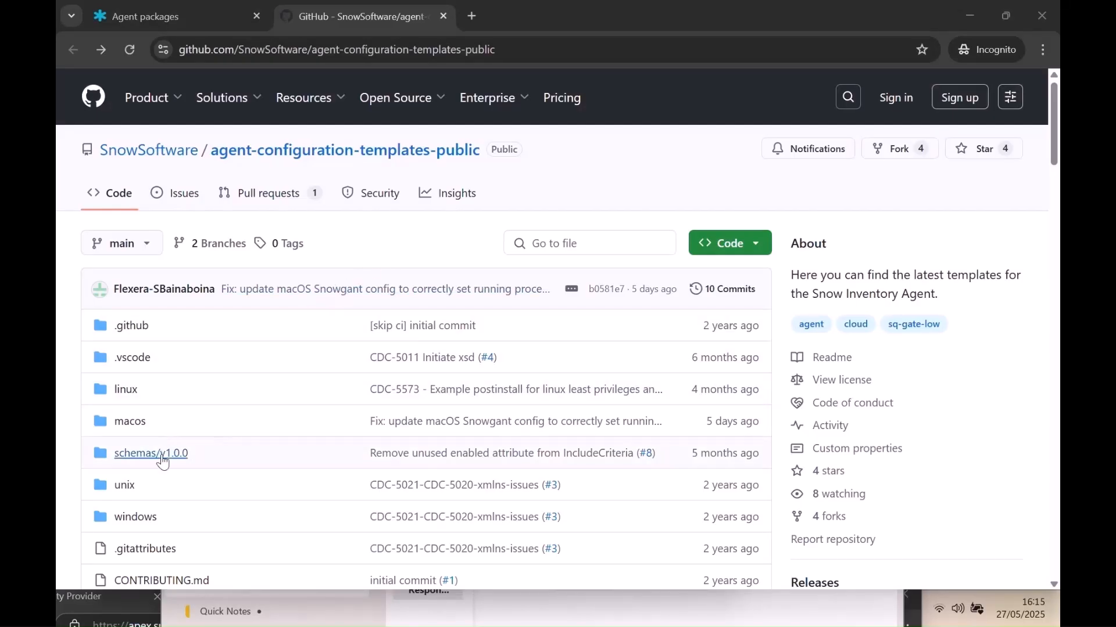
click(133, 521)
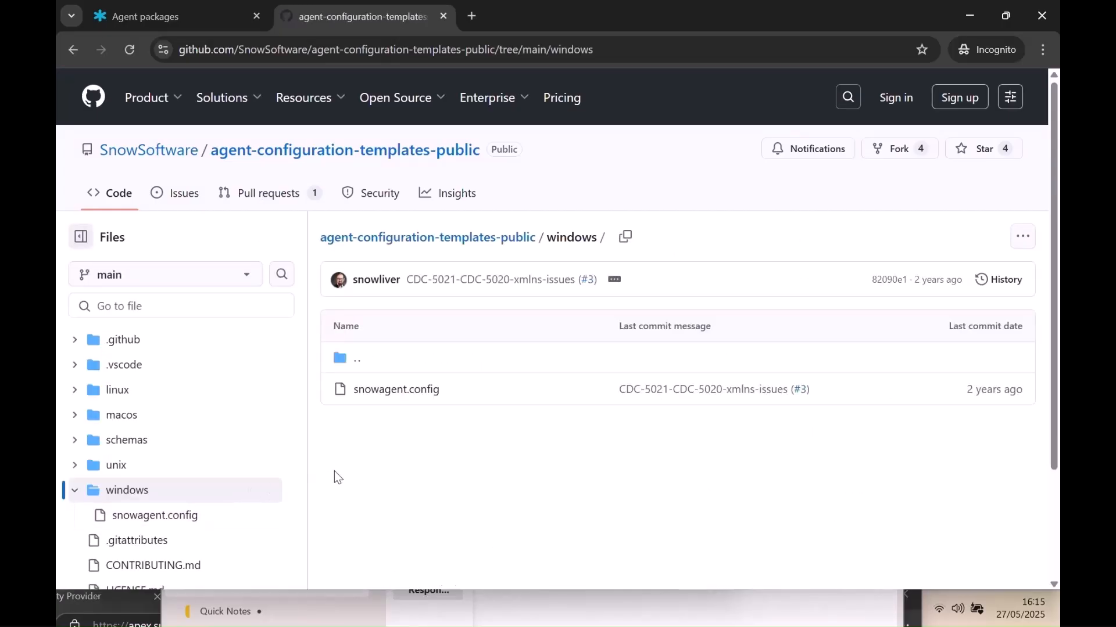
click(392, 399)
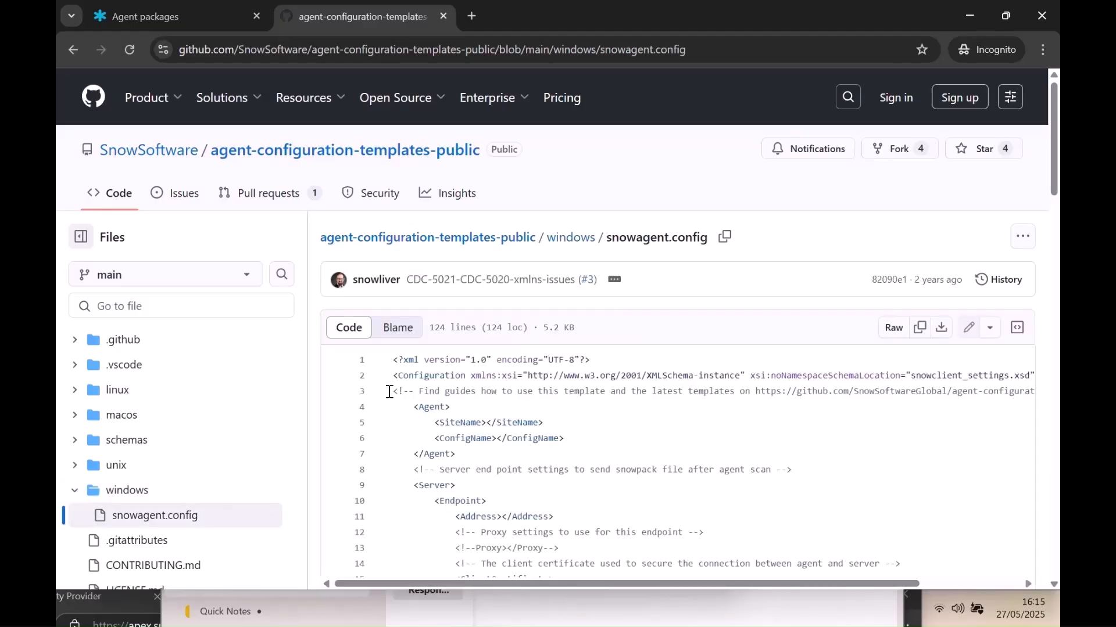
Step: Try to download the raw snowagent.config template, then dismiss the save dialog
scroll(396, 394, down, 1)
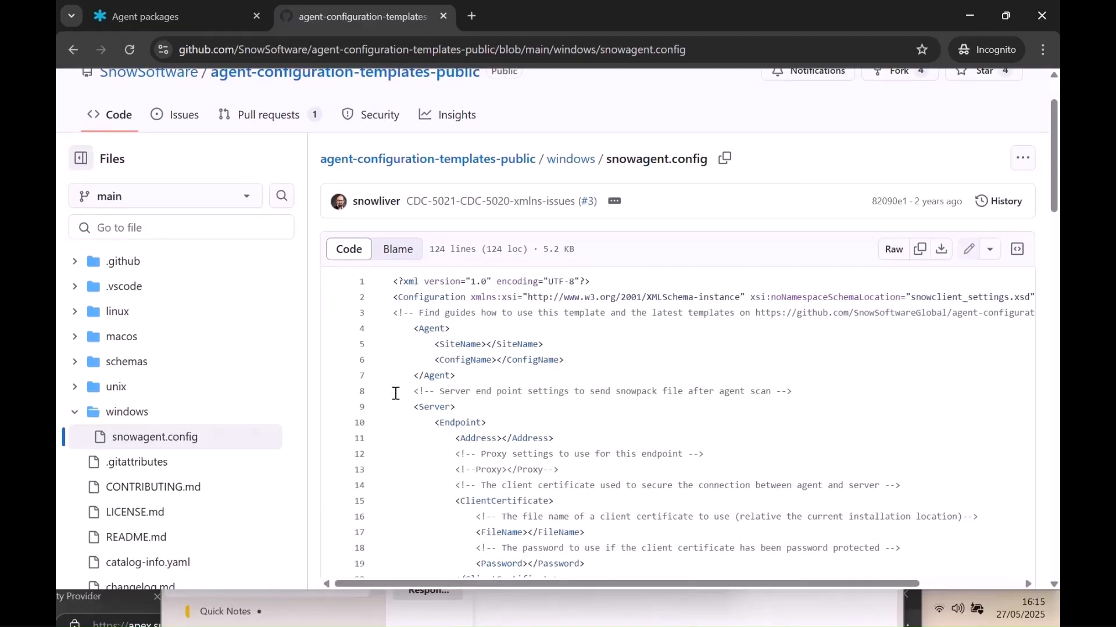
scroll(395, 393, down, 1)
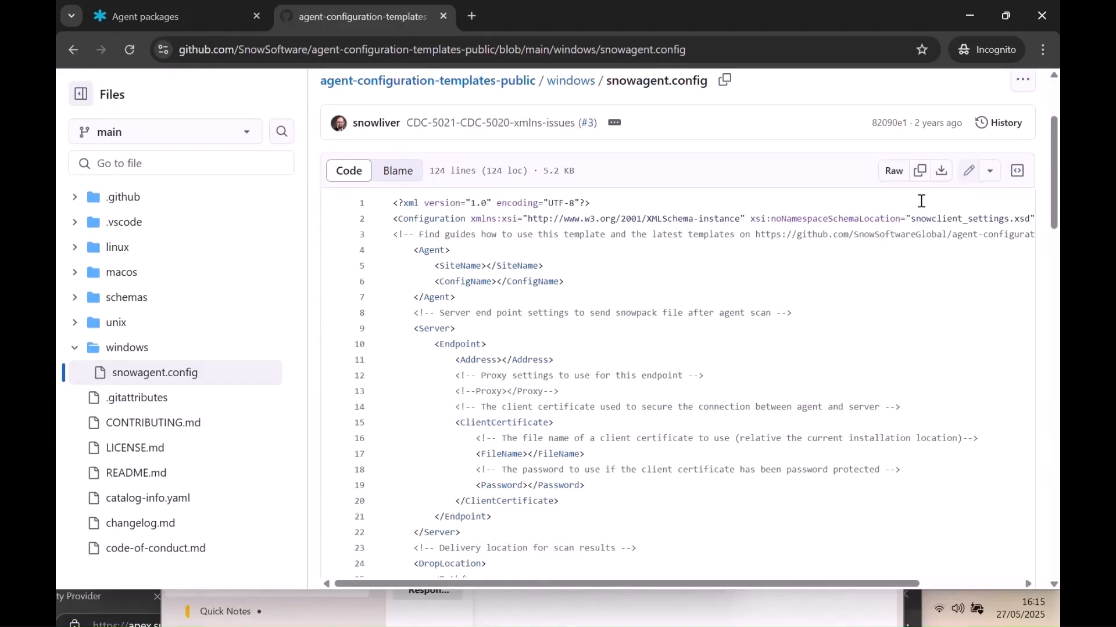
click(942, 173)
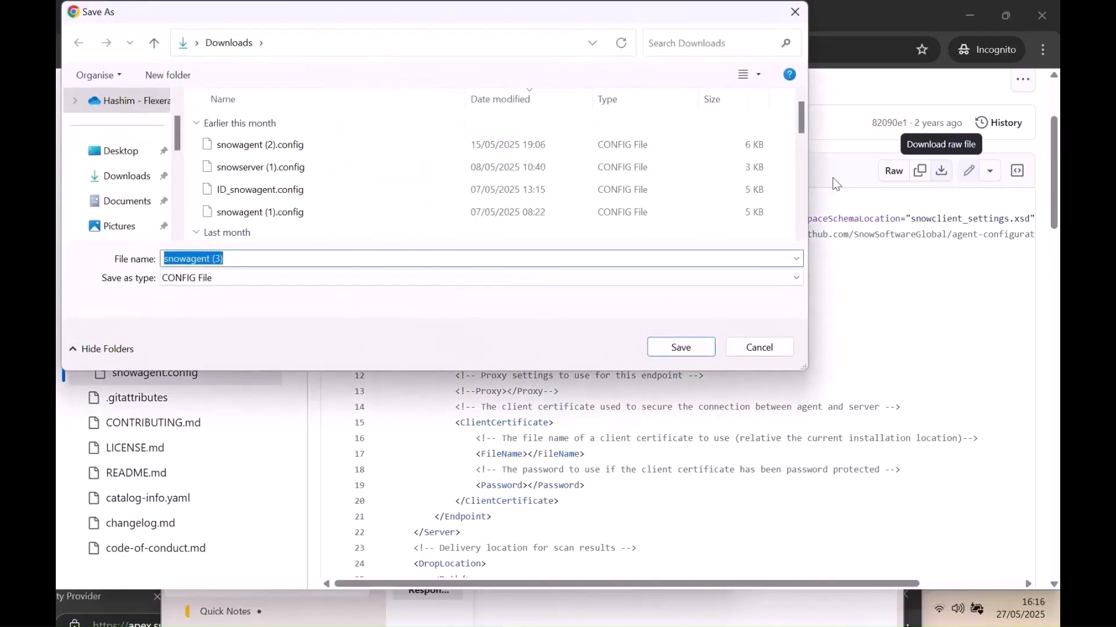
click(794, 13)
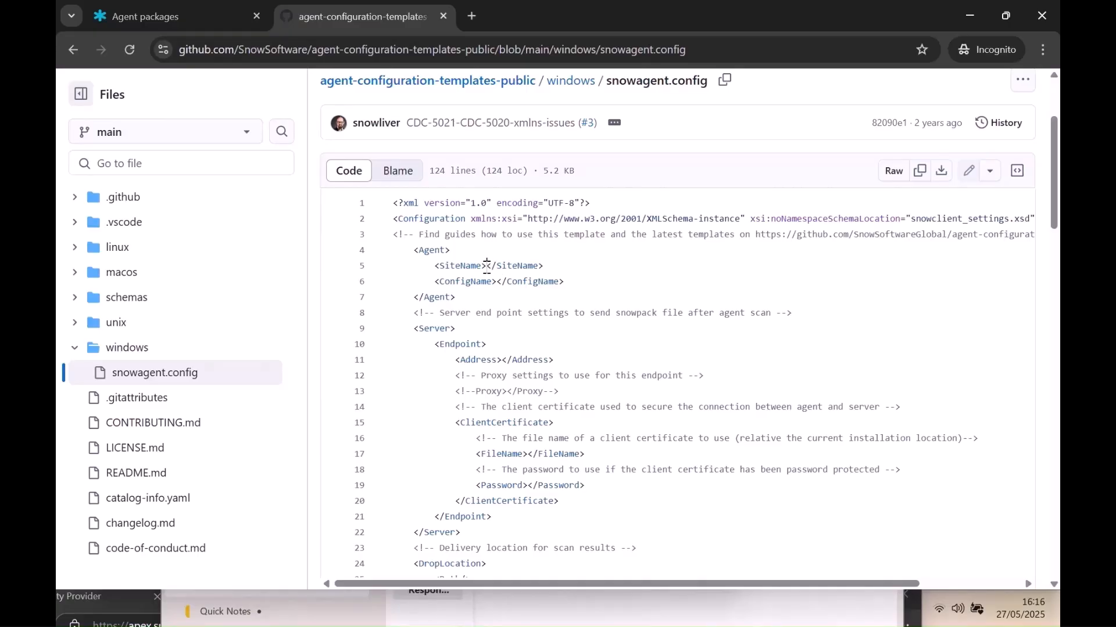
Step: Examine the SiteName, ConfigName and endpoint Address elements in the Windows snowagent.config template
drag(434, 266, 546, 265)
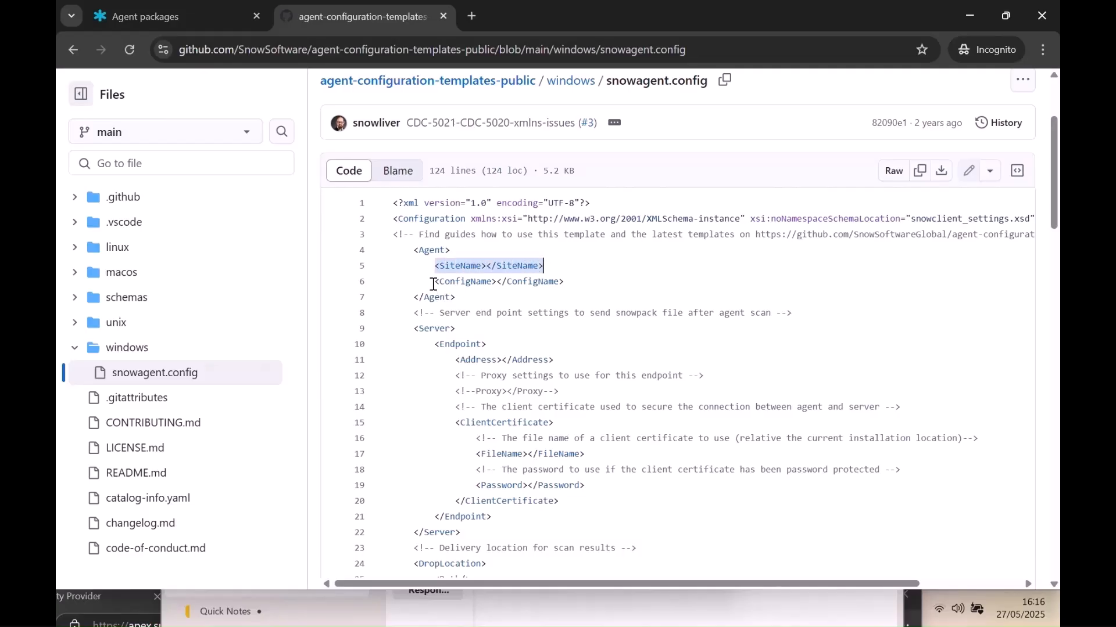
drag(435, 282, 566, 282)
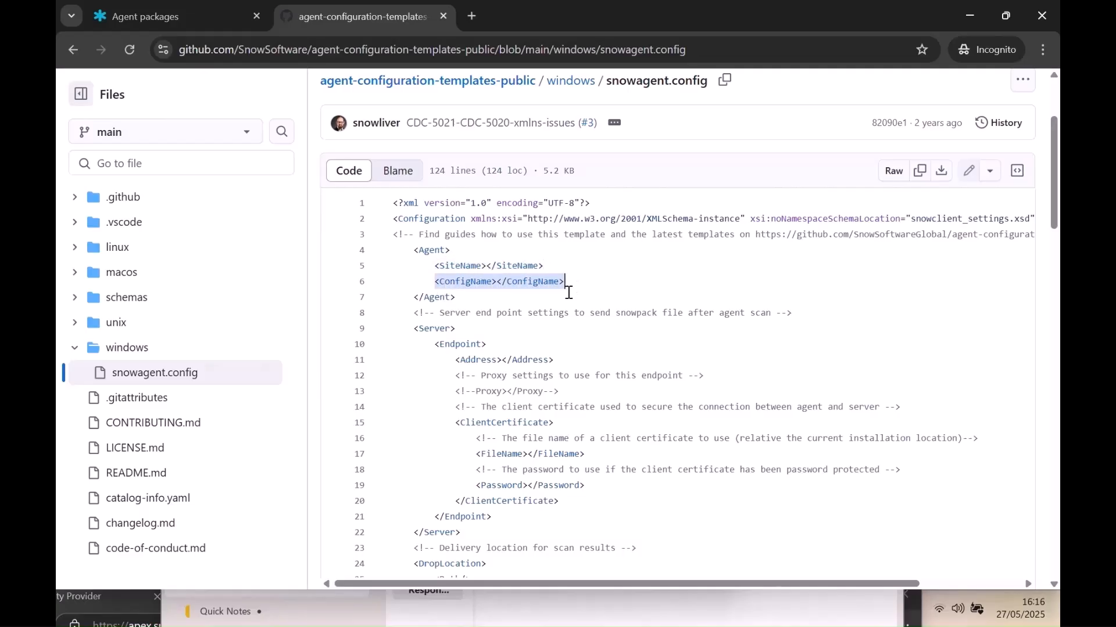
drag(455, 360, 564, 359)
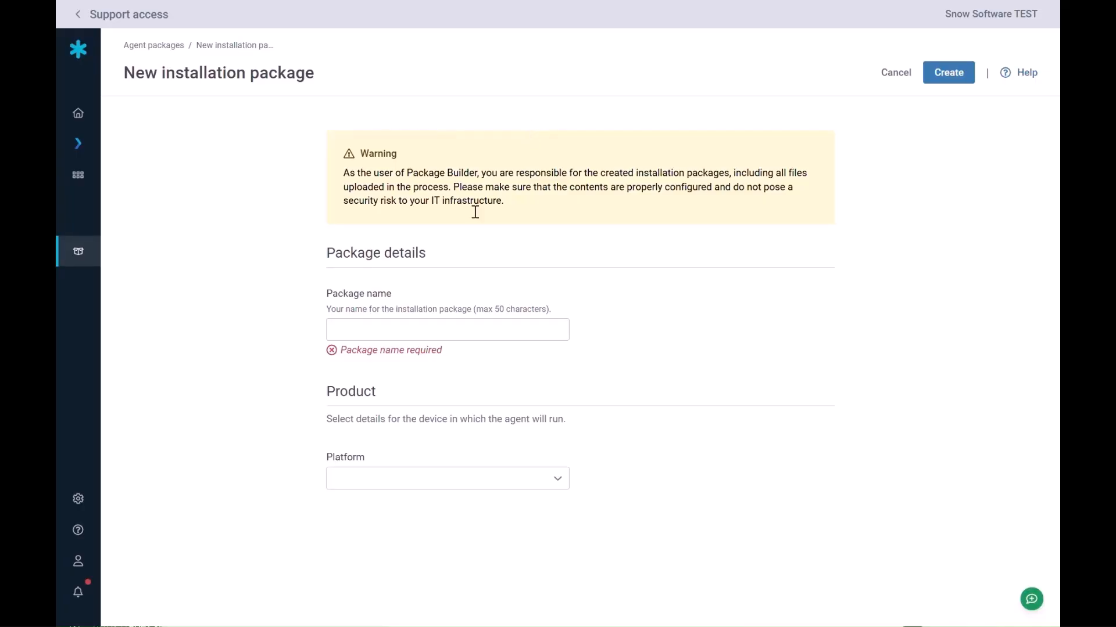
Step: Name the installation package Windows_Standard and set its platform to Inventory Agent for Windows
click(373, 326)
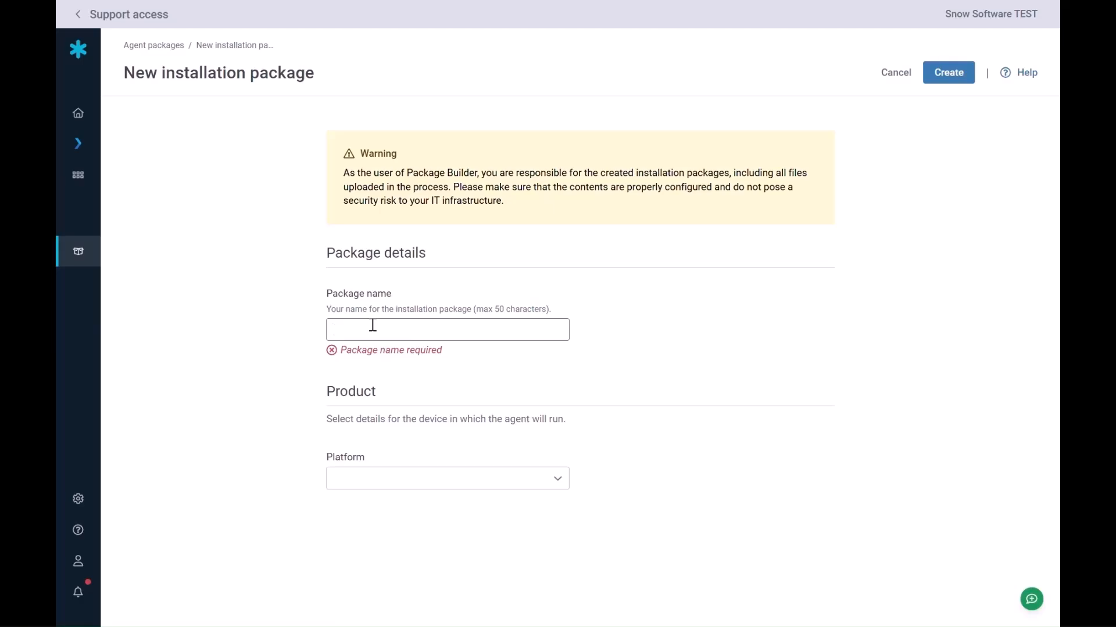
text(Wi)
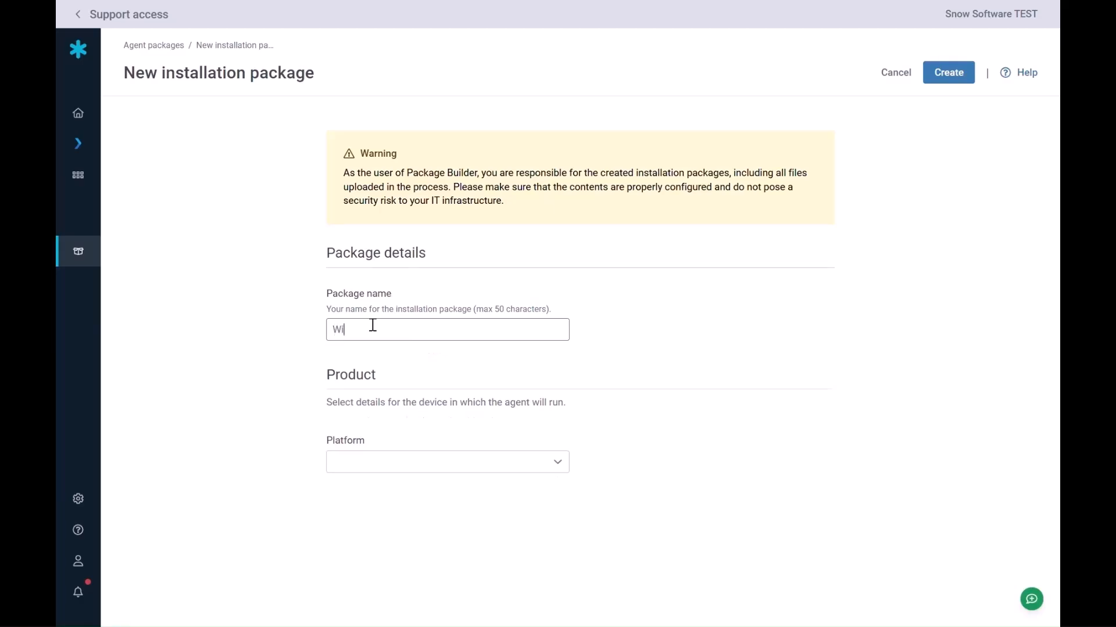
text(ndows_Standard)
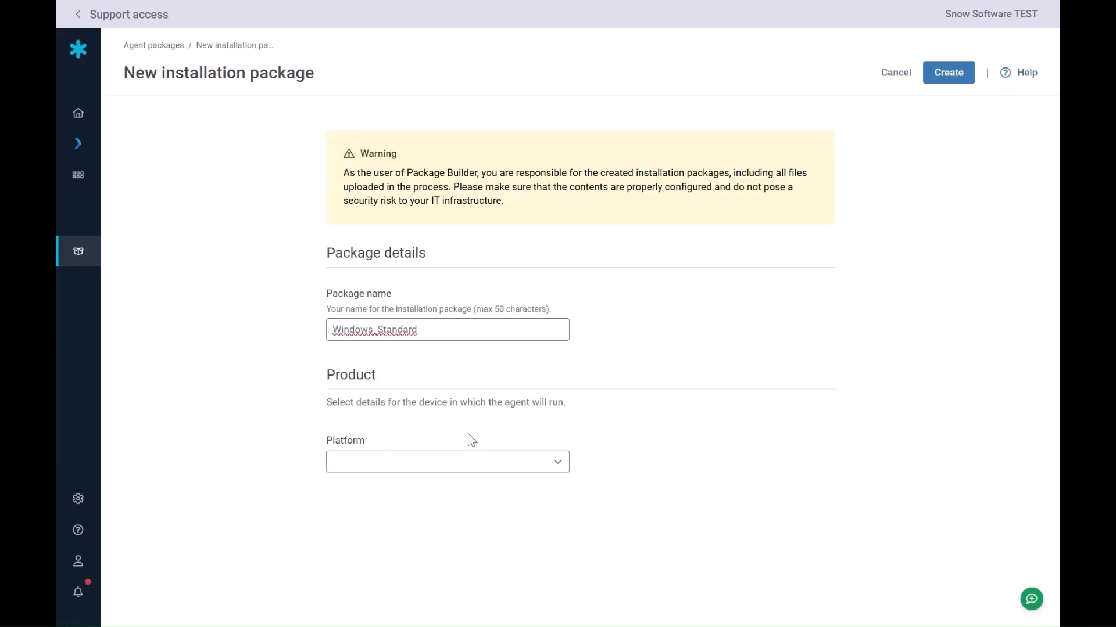
click(554, 468)
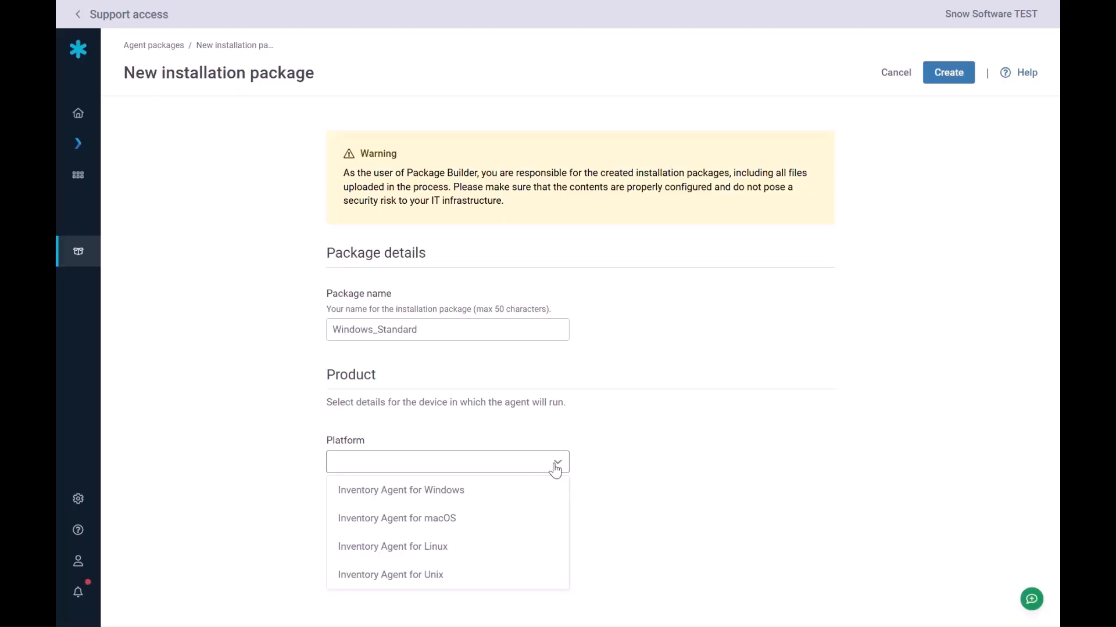
click(452, 491)
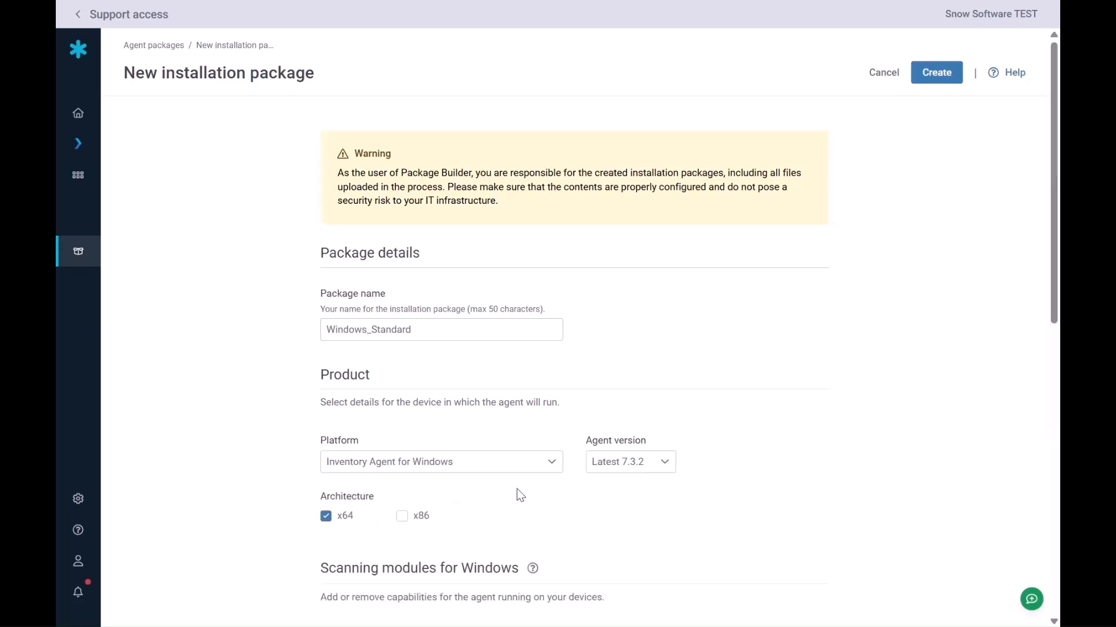
Step: Choose agent version Latest 7.3.2 and change the package architecture from x64 to x86
click(665, 465)
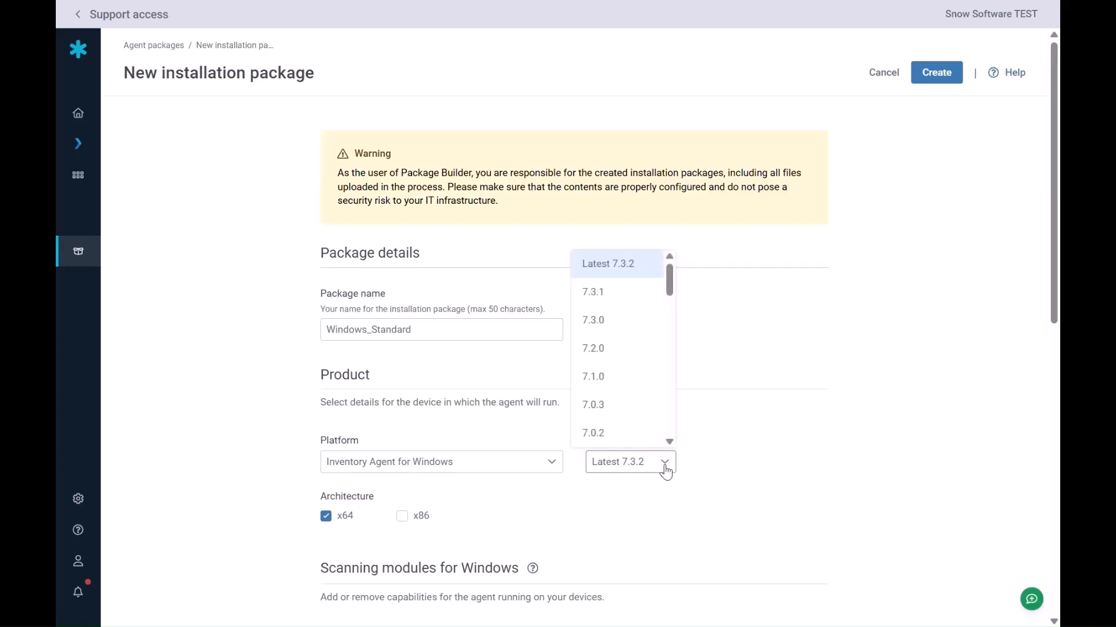
click(631, 268)
scroll(475, 424, down, 3)
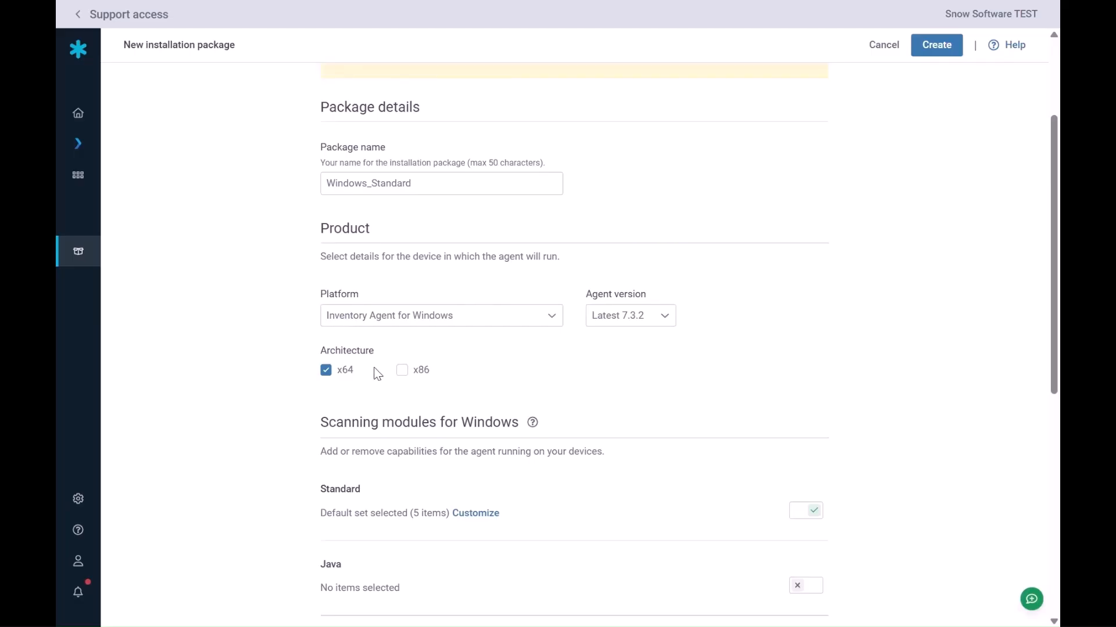
click(340, 372)
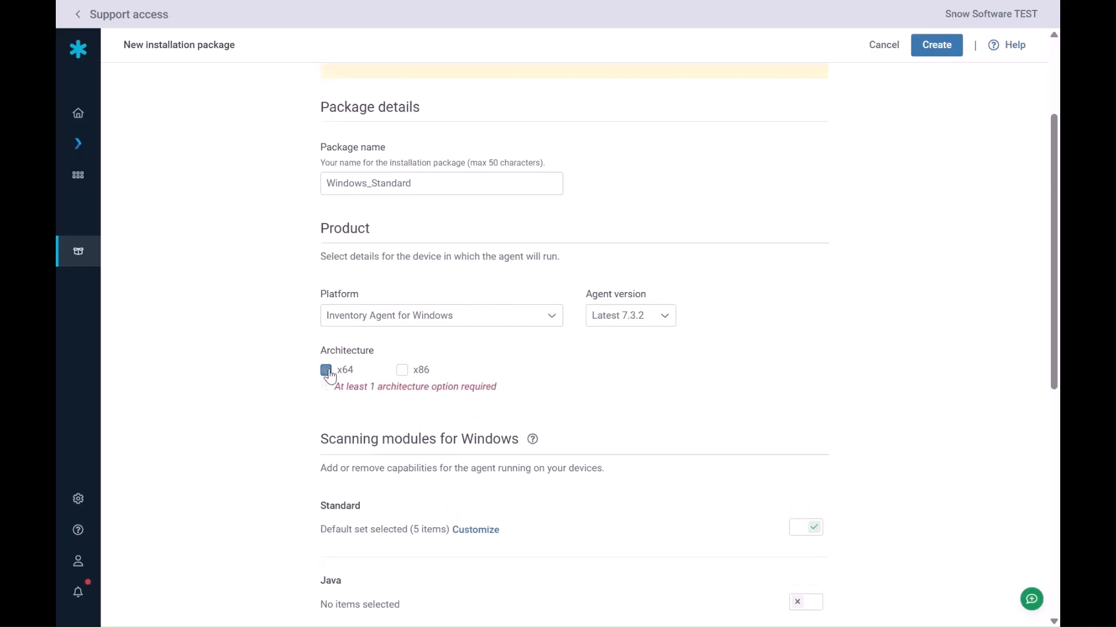
click(409, 375)
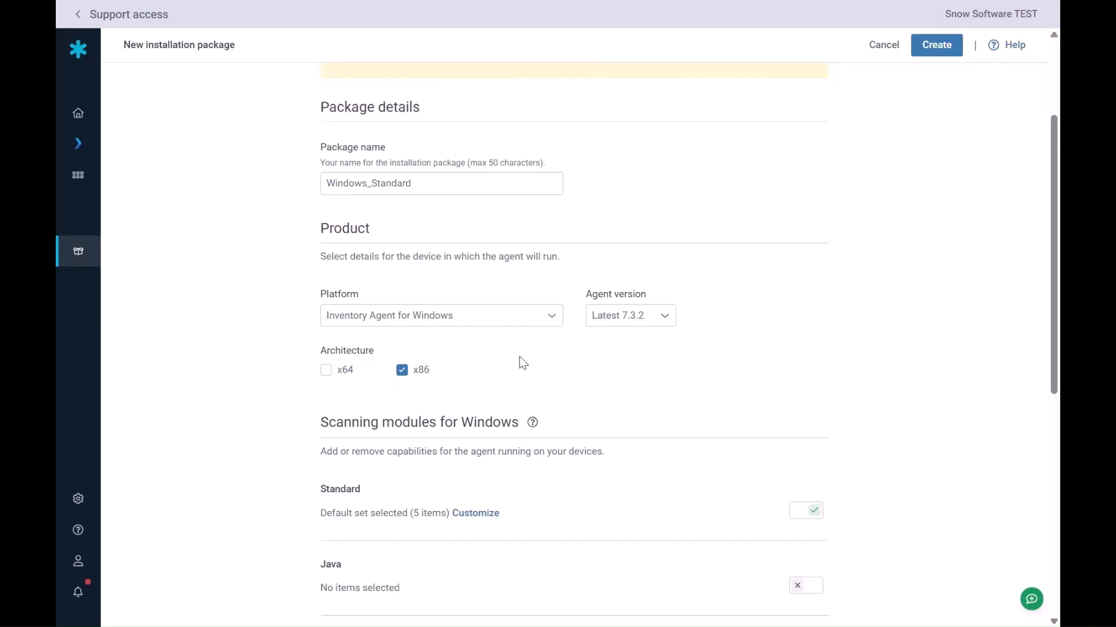
Step: View the help information on scanning modules for Windows, then close it
scroll(523, 363, down, 1)
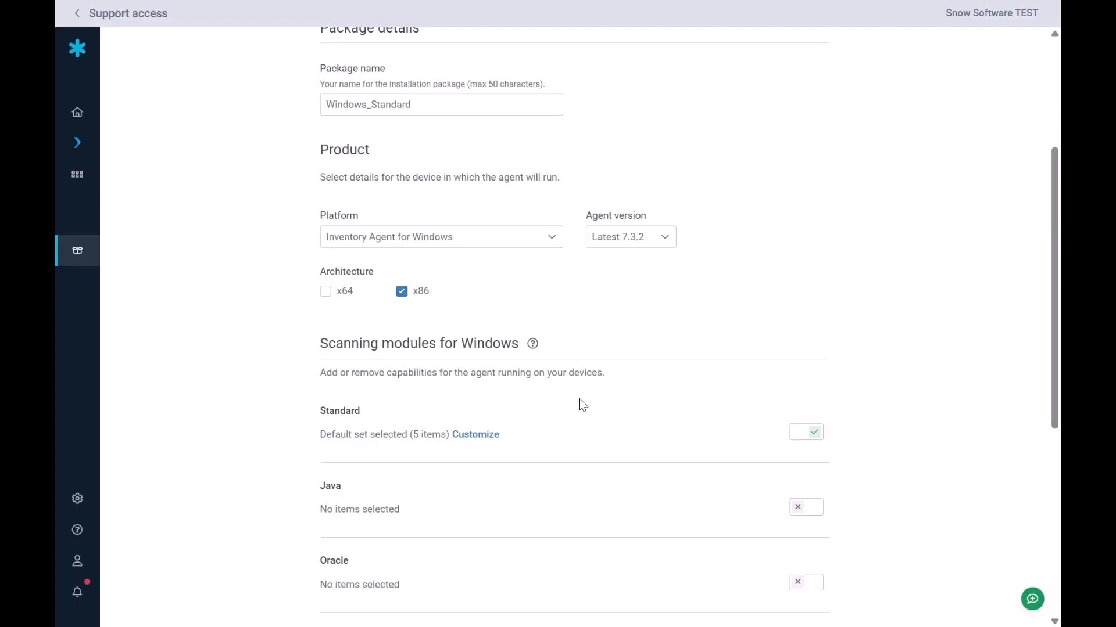
click(533, 346)
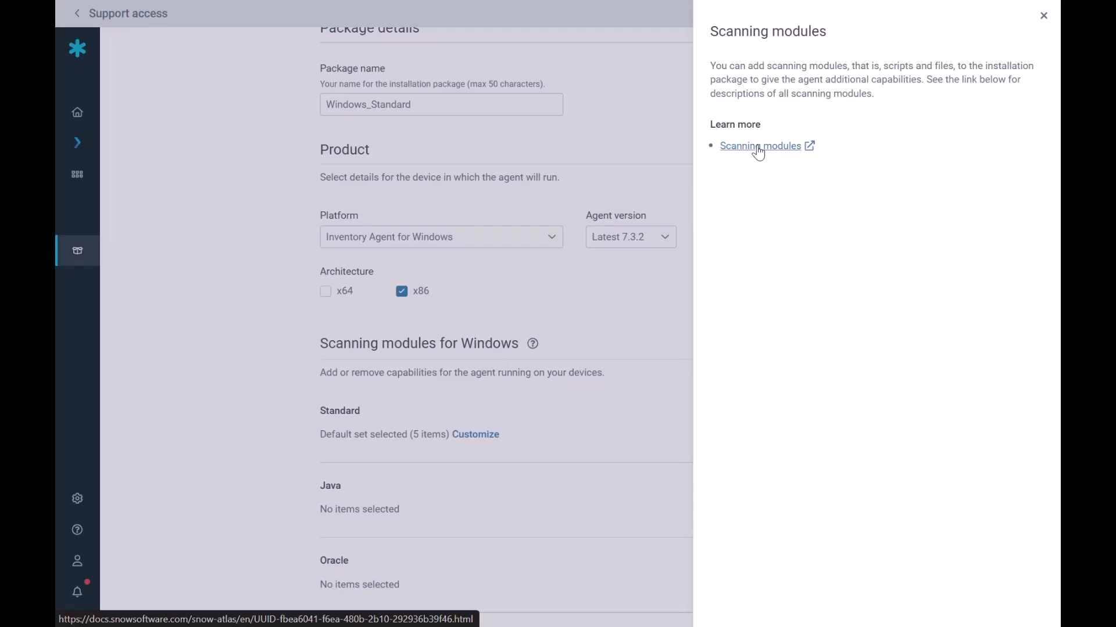
click(520, 366)
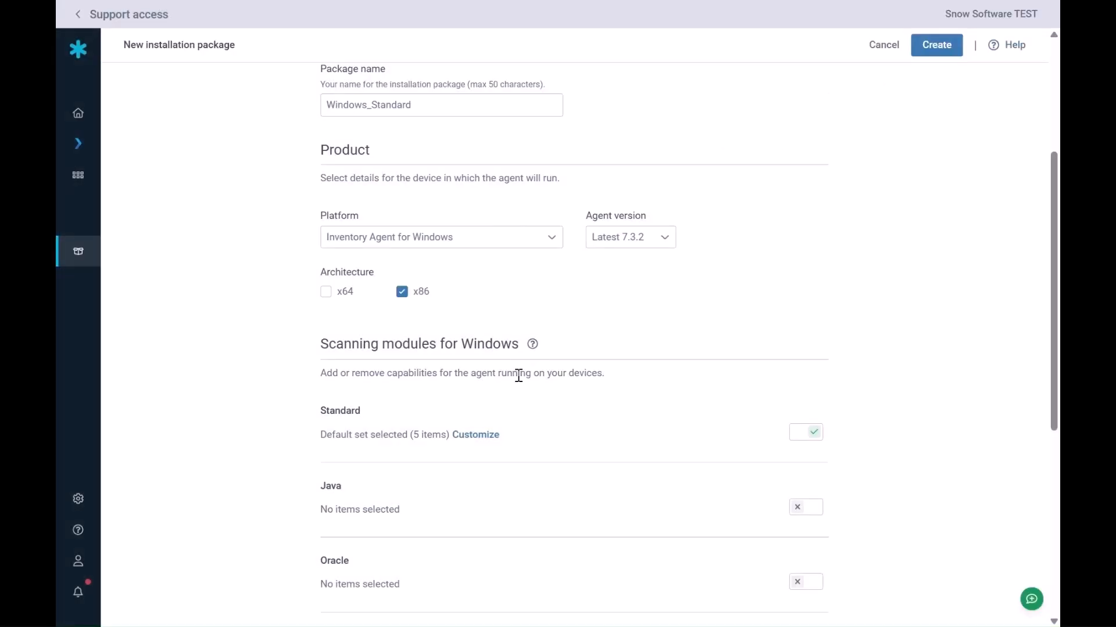
Step: Review the items in the Standard scanning module set and leave its customization unchanged
scroll(515, 374, down, 1)
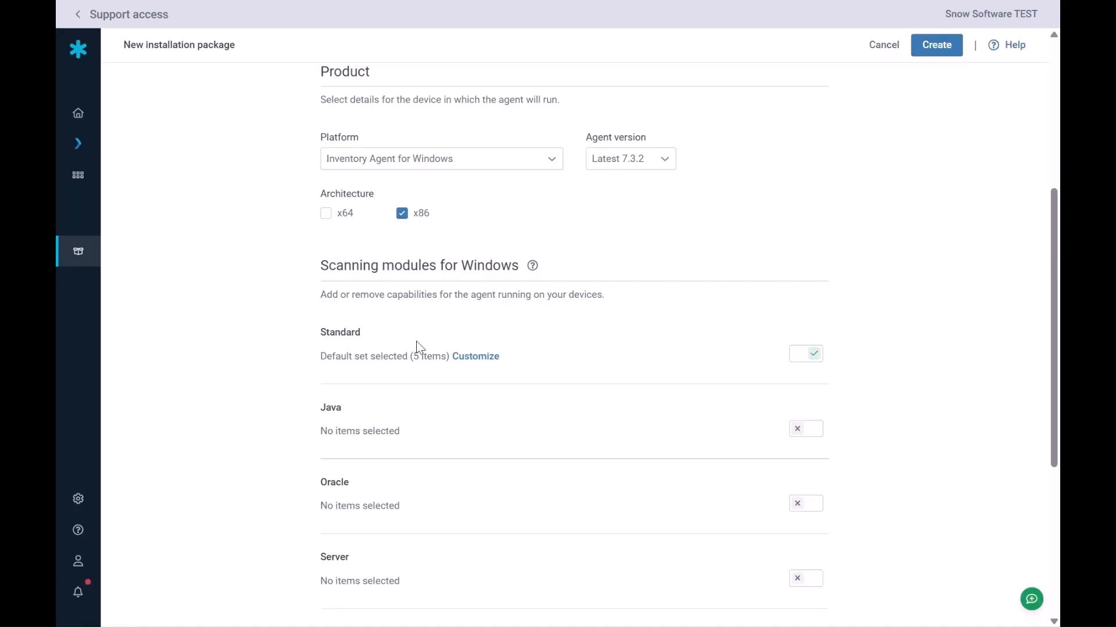
click(481, 357)
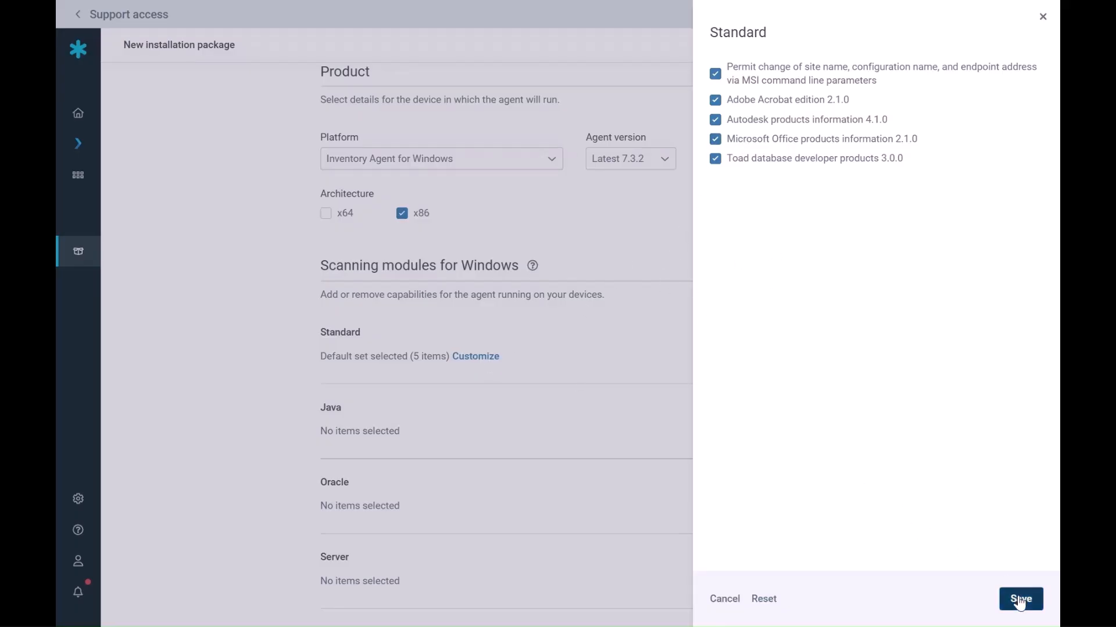
click(564, 365)
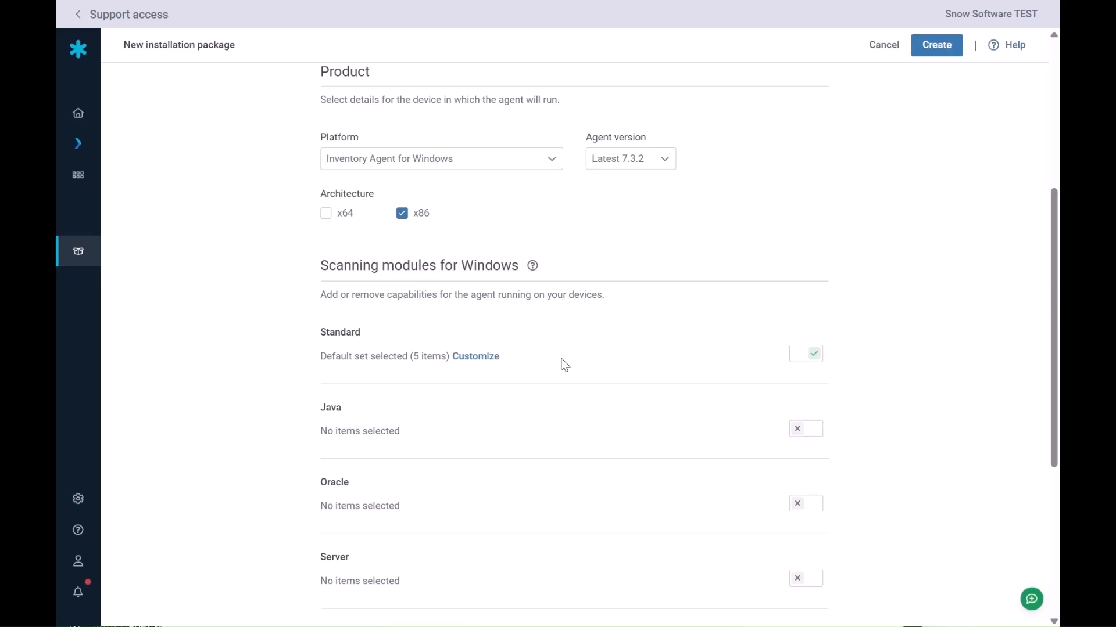
Step: Enable the Java scanning module set for the Windows package
scroll(564, 364, down, 2)
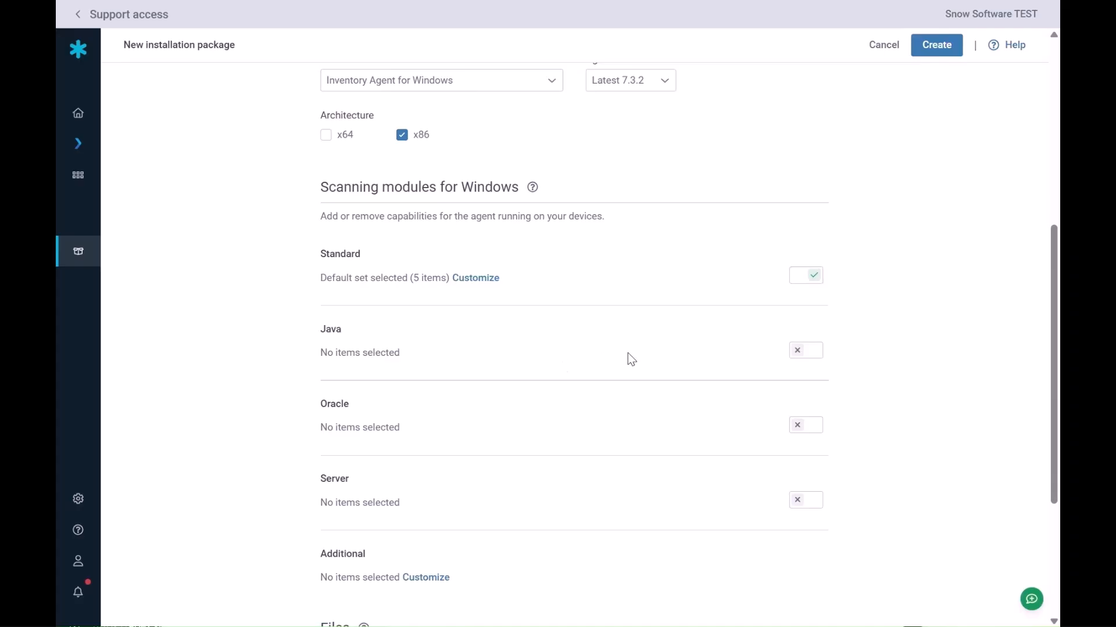
click(805, 352)
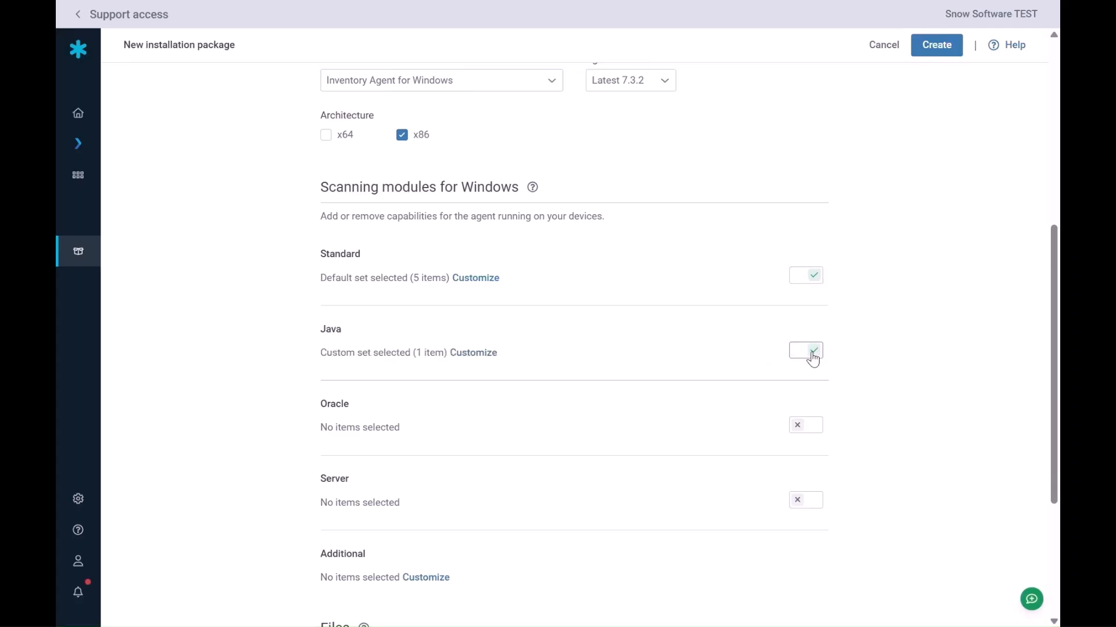
scroll(768, 342, down, 2)
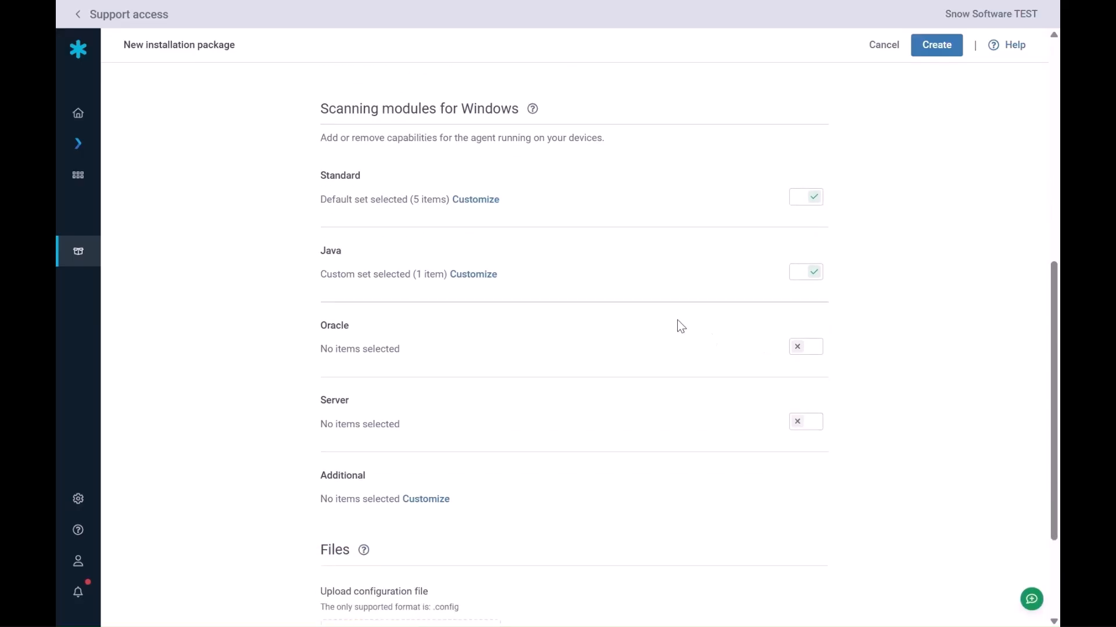
scroll(496, 244, down, 2)
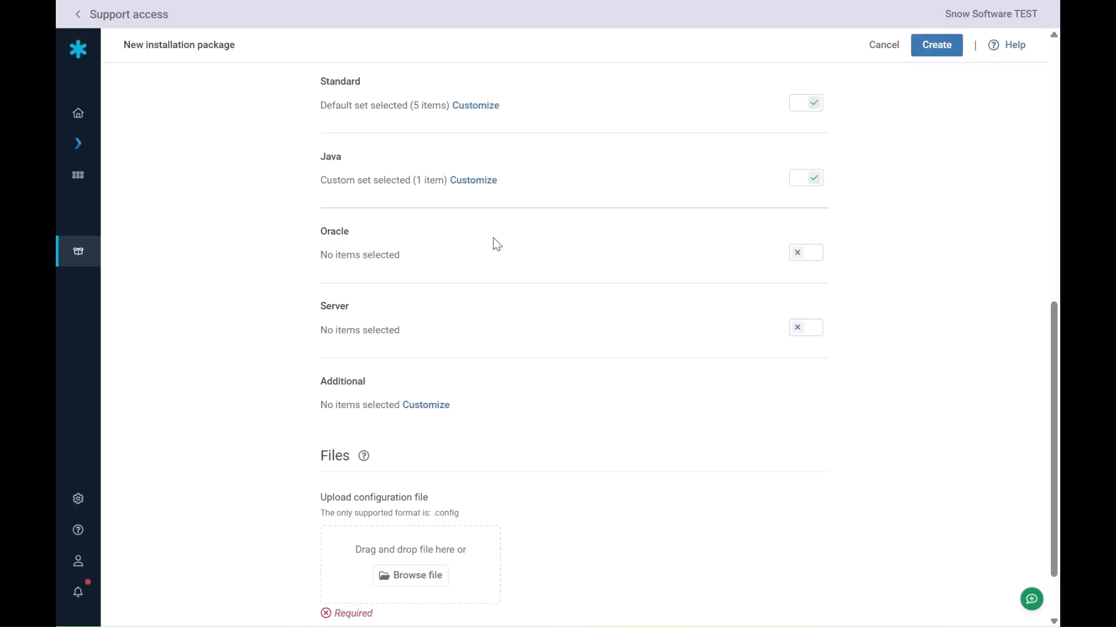
scroll(497, 244, down, 1)
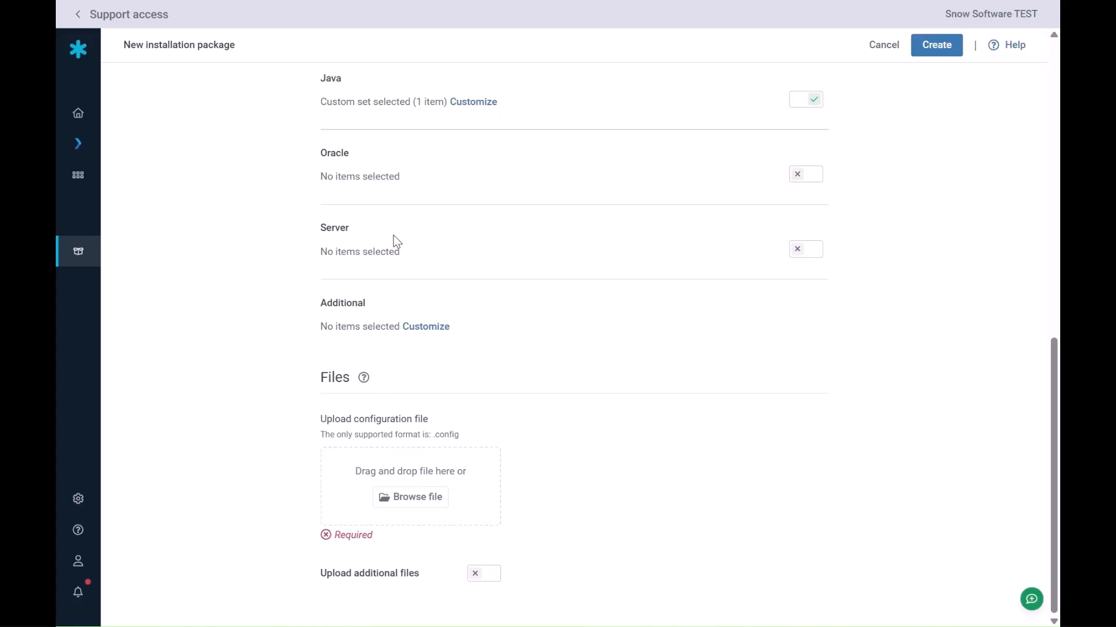
Step: Enable the Server scanning module set to review its items, then turn the set off again
scroll(395, 241, up, 1)
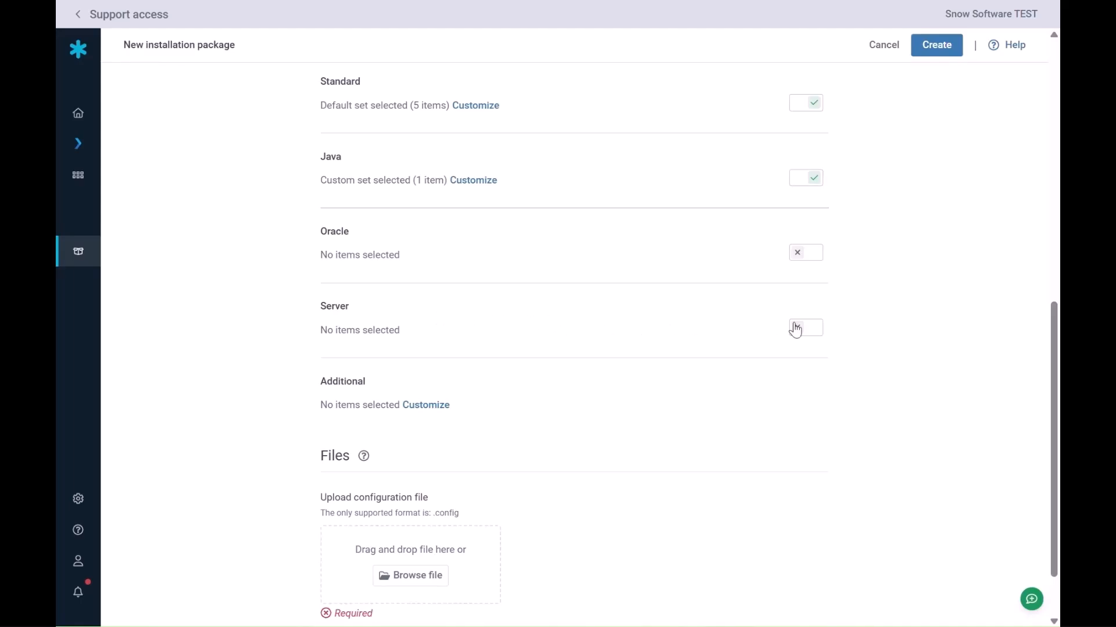
click(815, 330)
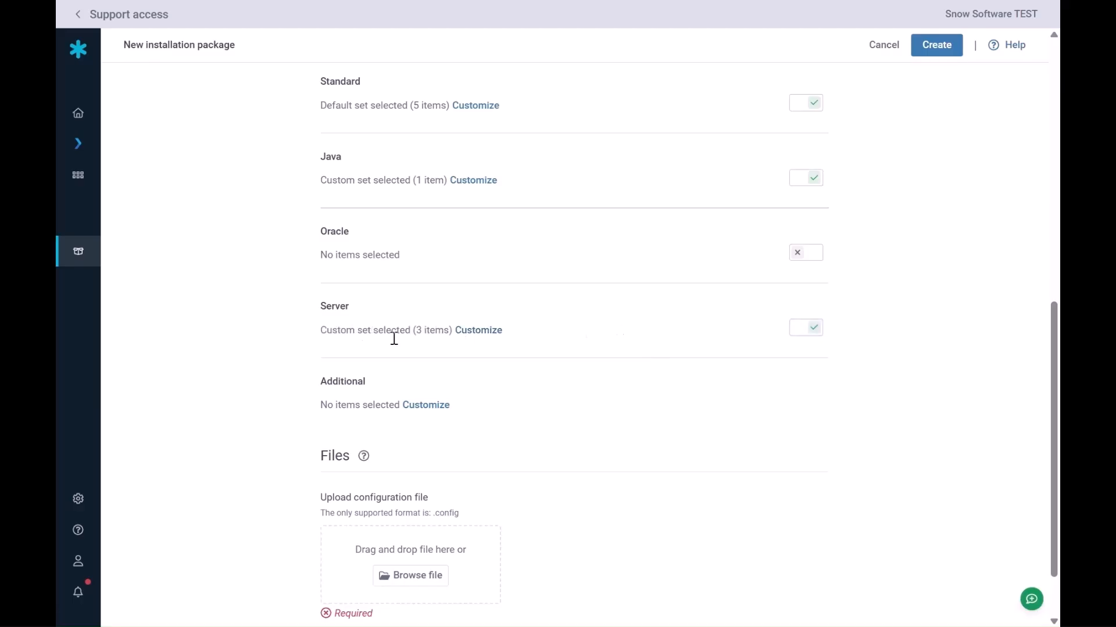
click(486, 331)
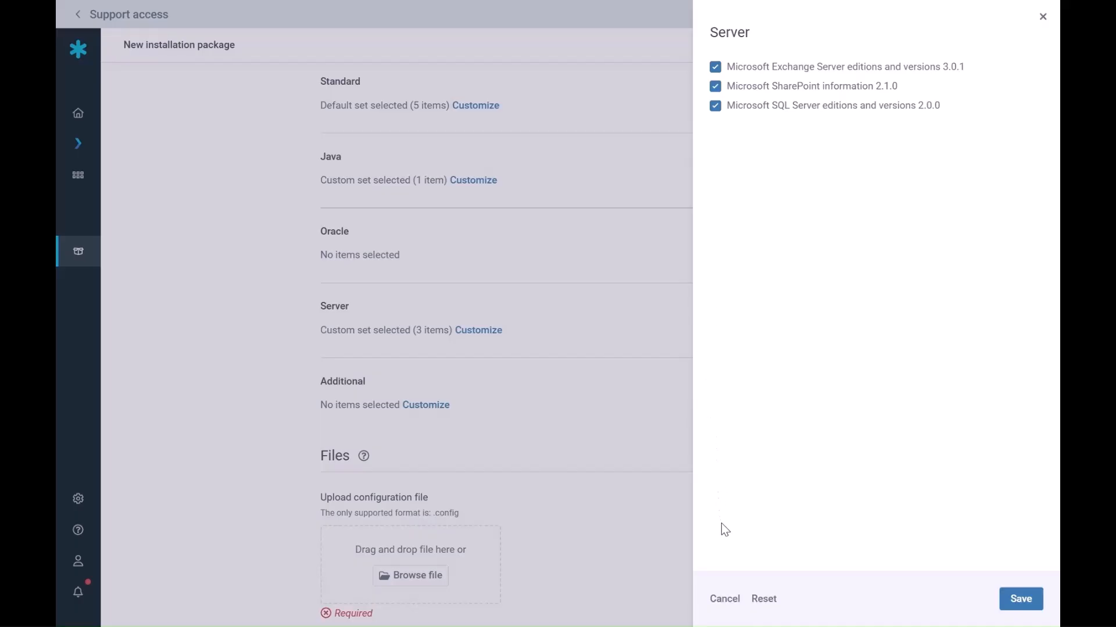
click(725, 599)
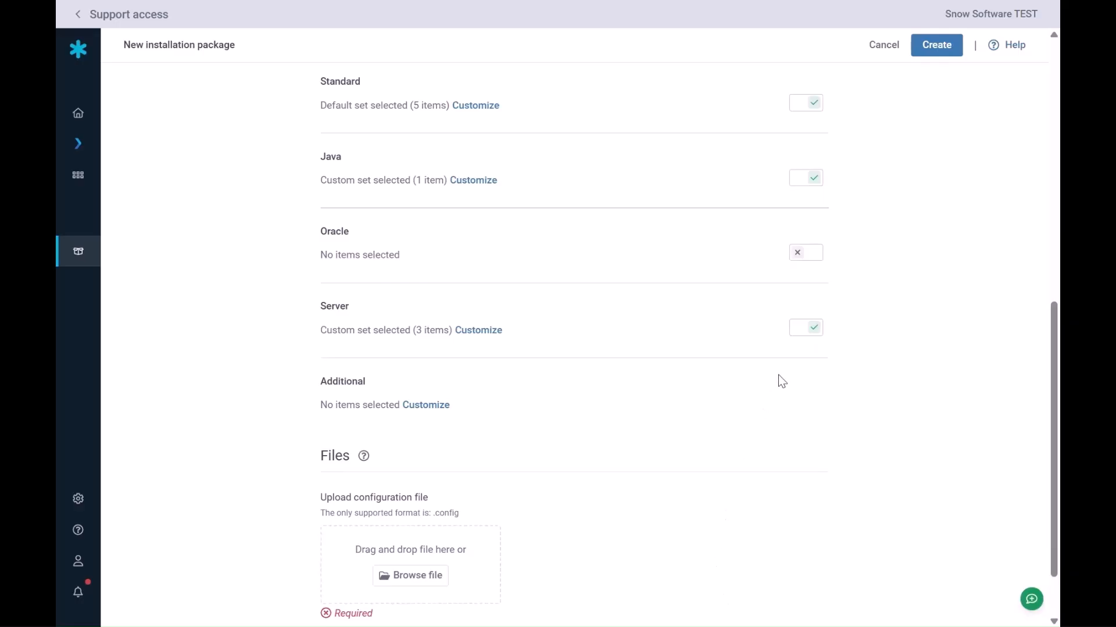
click(801, 332)
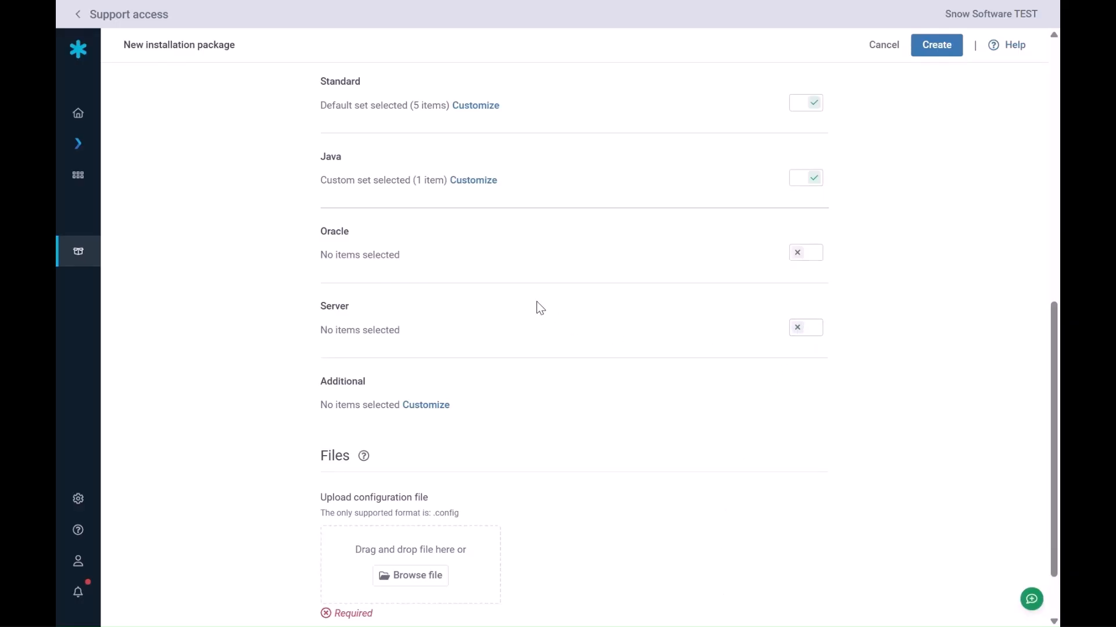
Step: Review the Additional scanning modules, including the custom registry keys option, and save with no items selected
scroll(538, 308, down, 1)
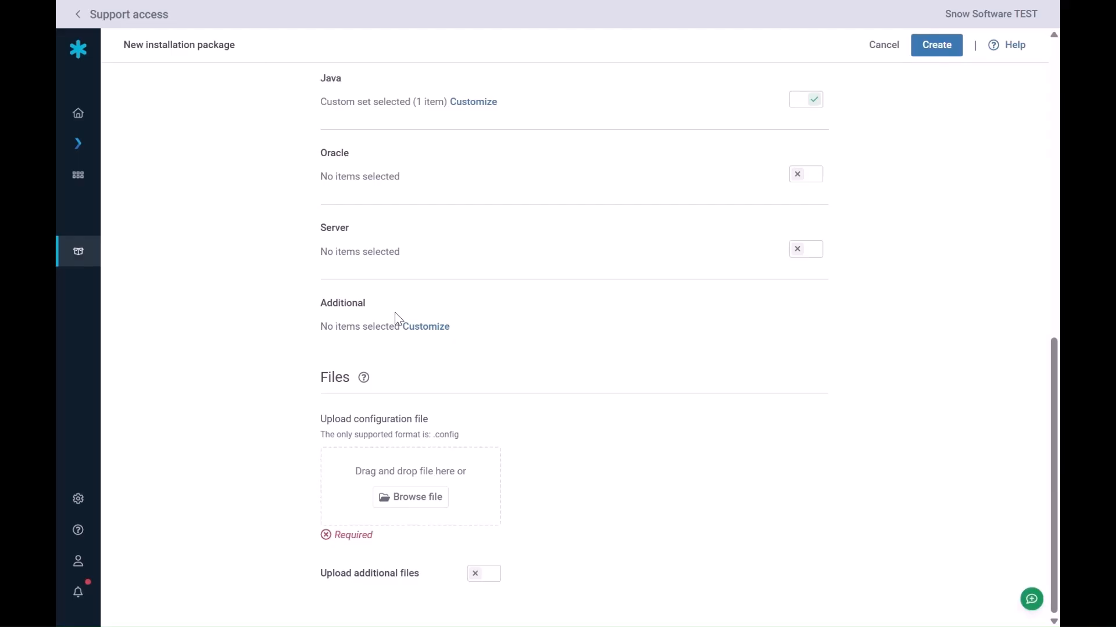
click(436, 331)
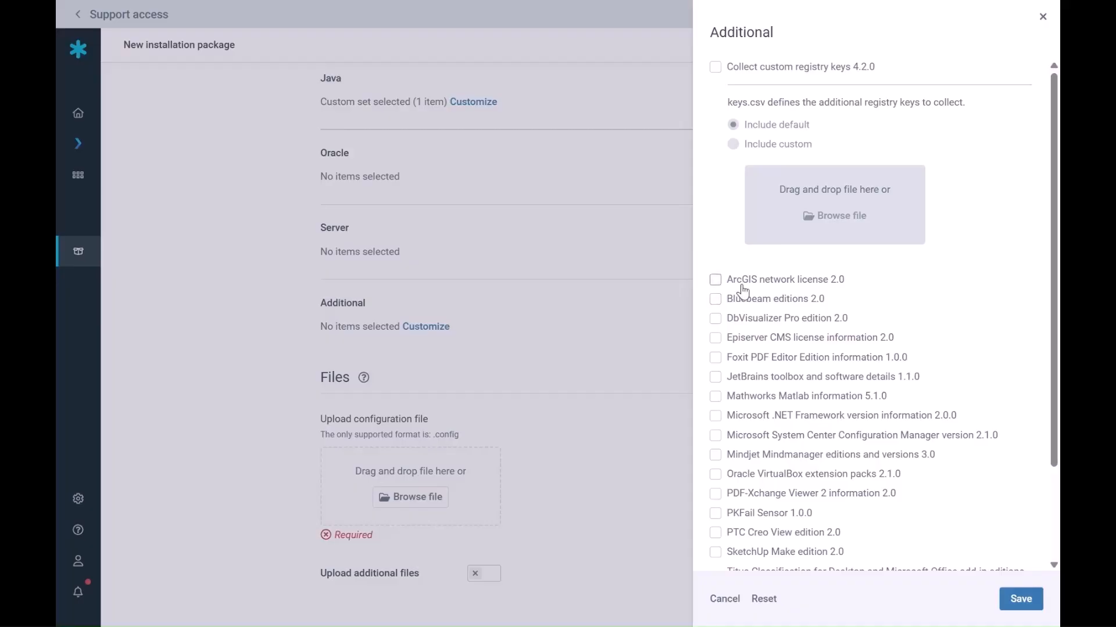
scroll(744, 291, down, 1)
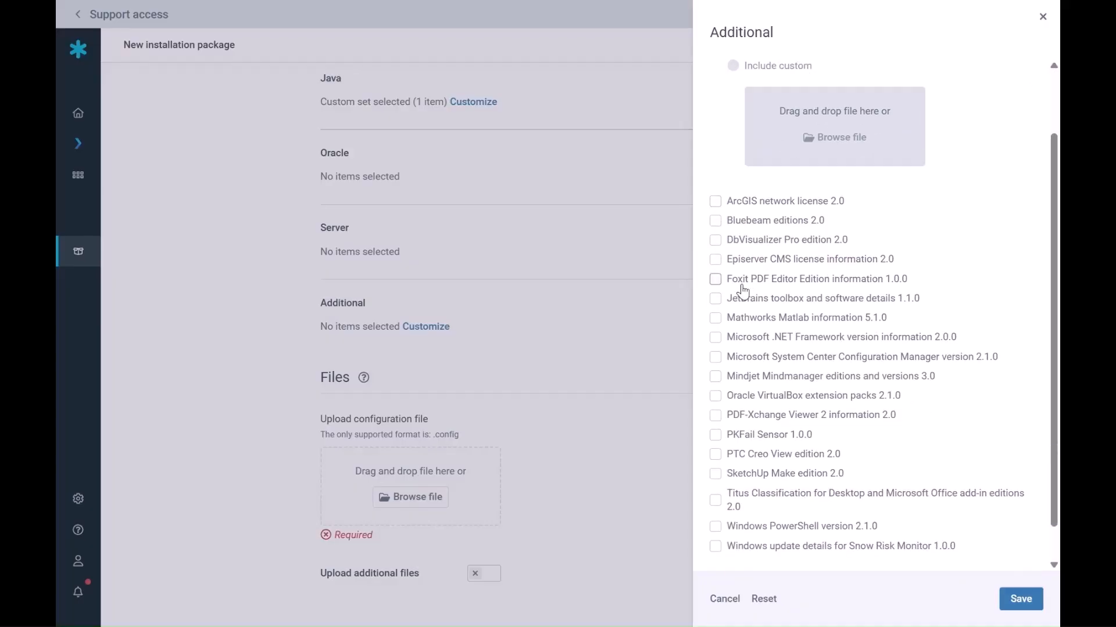
scroll(744, 291, down, 1)
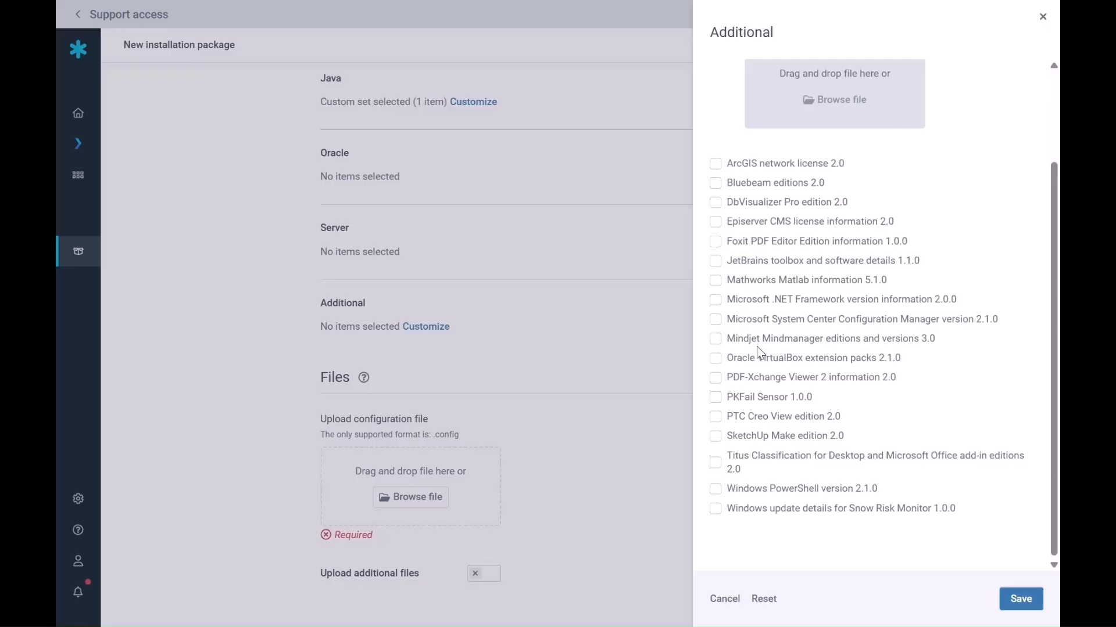
scroll(756, 346, up, 3)
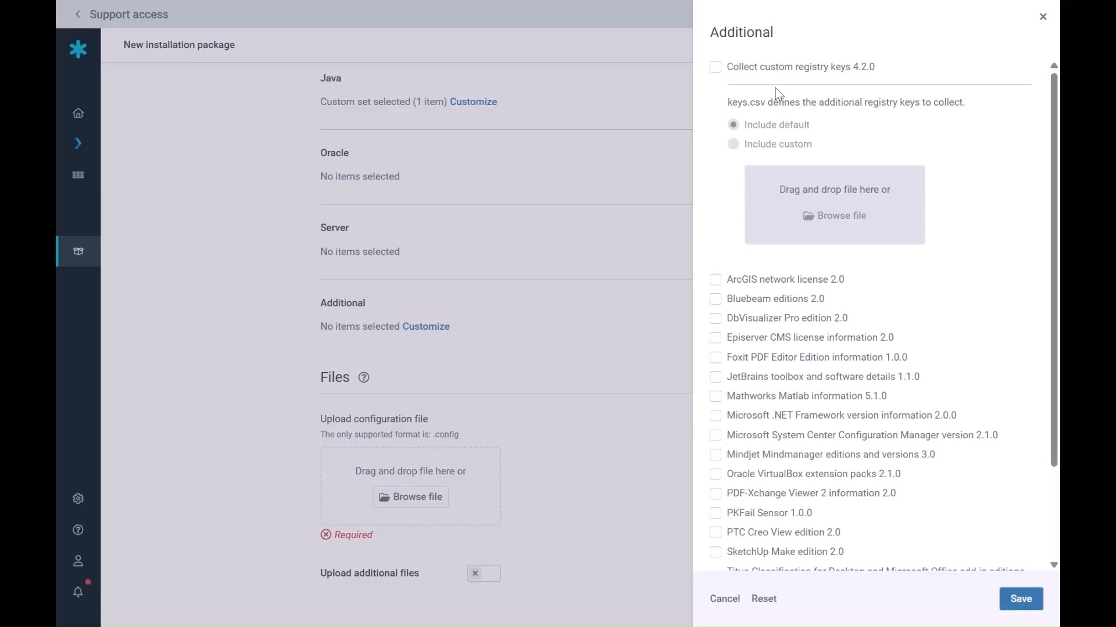
click(715, 67)
click(716, 67)
click(715, 67)
click(715, 71)
click(1020, 601)
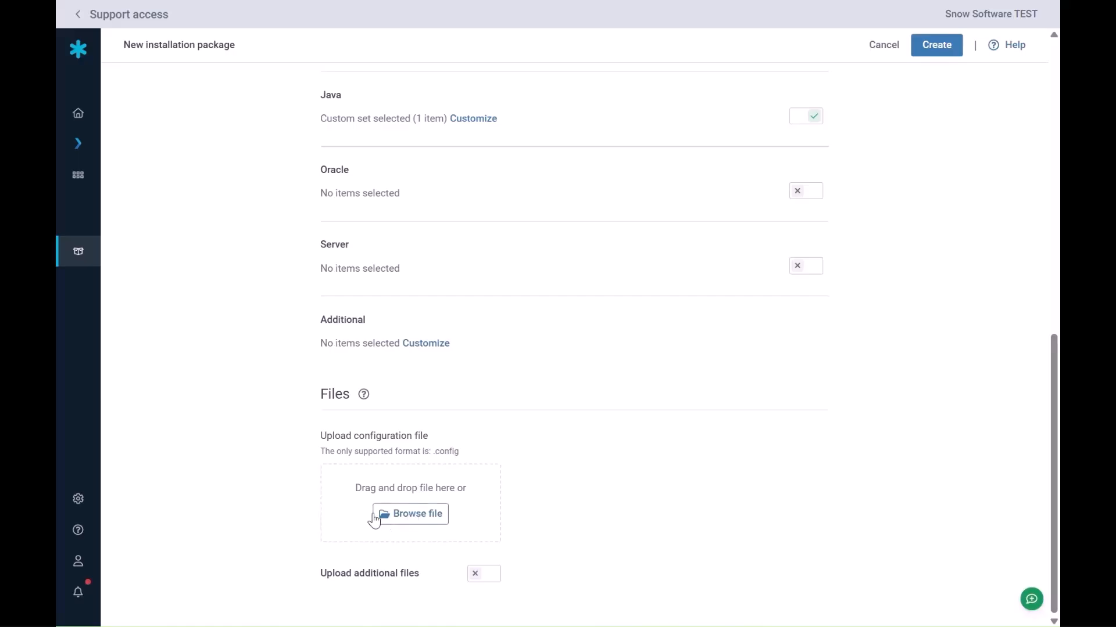
Step: Upload snowagent.config from the Windows Agent folder as the package's configuration file
click(406, 517)
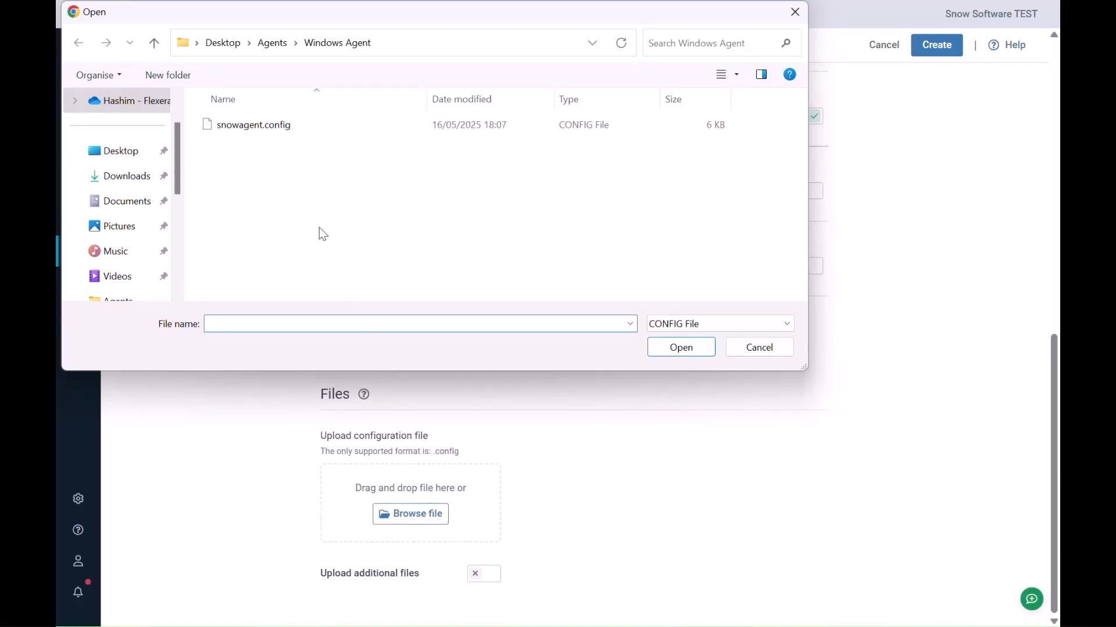
click(264, 125)
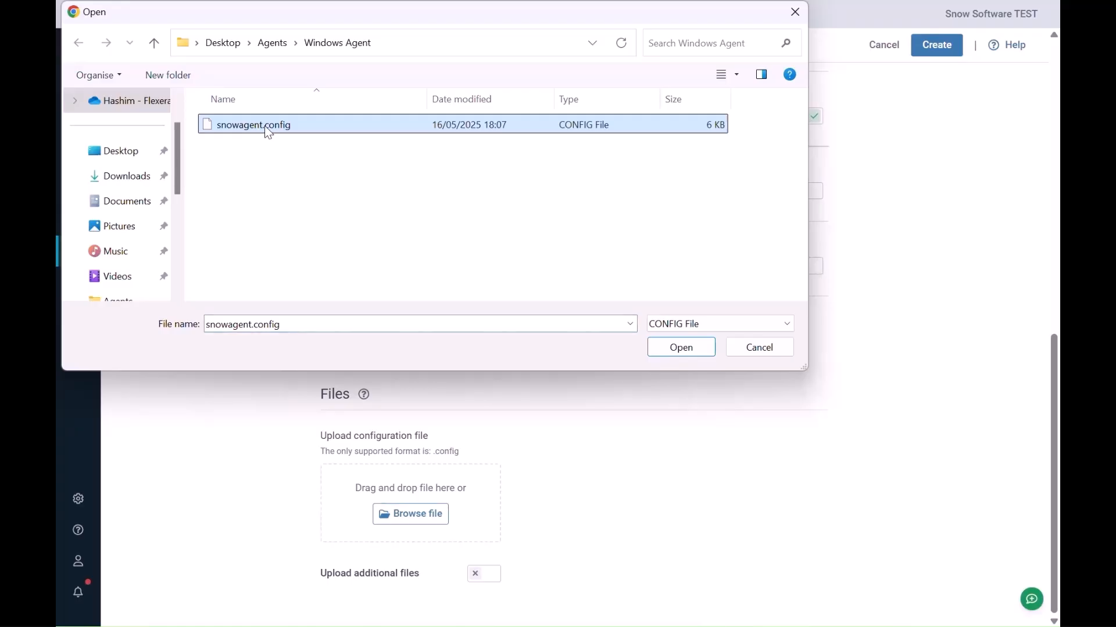
double_click(265, 128)
scroll(287, 306, down, 1)
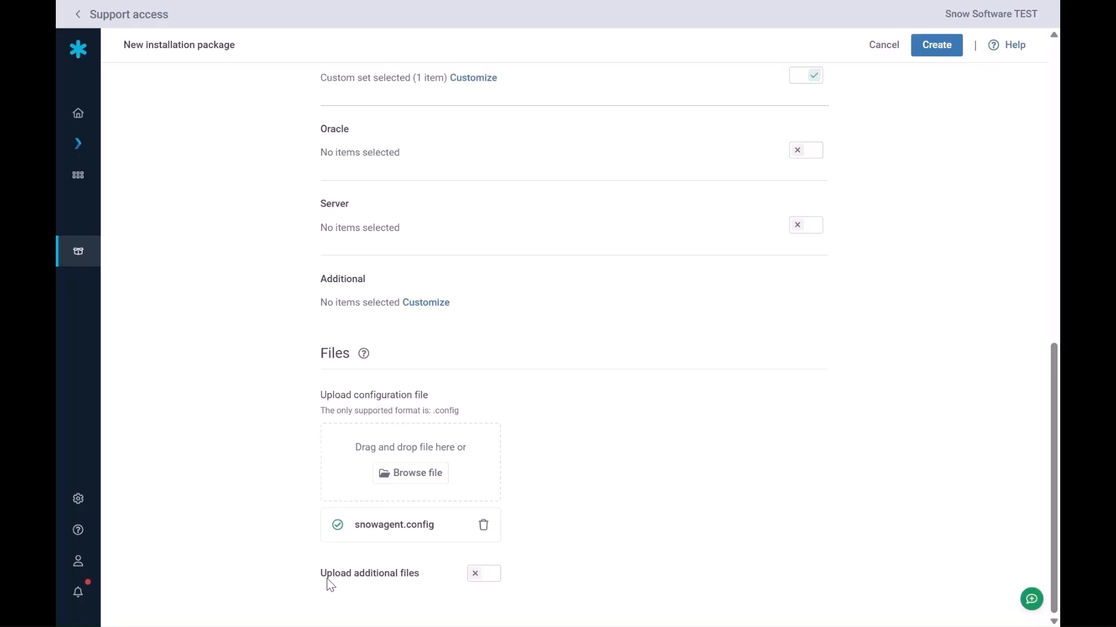
Step: View the help information on configuration and additional files, then close it
drag(323, 577, 416, 587)
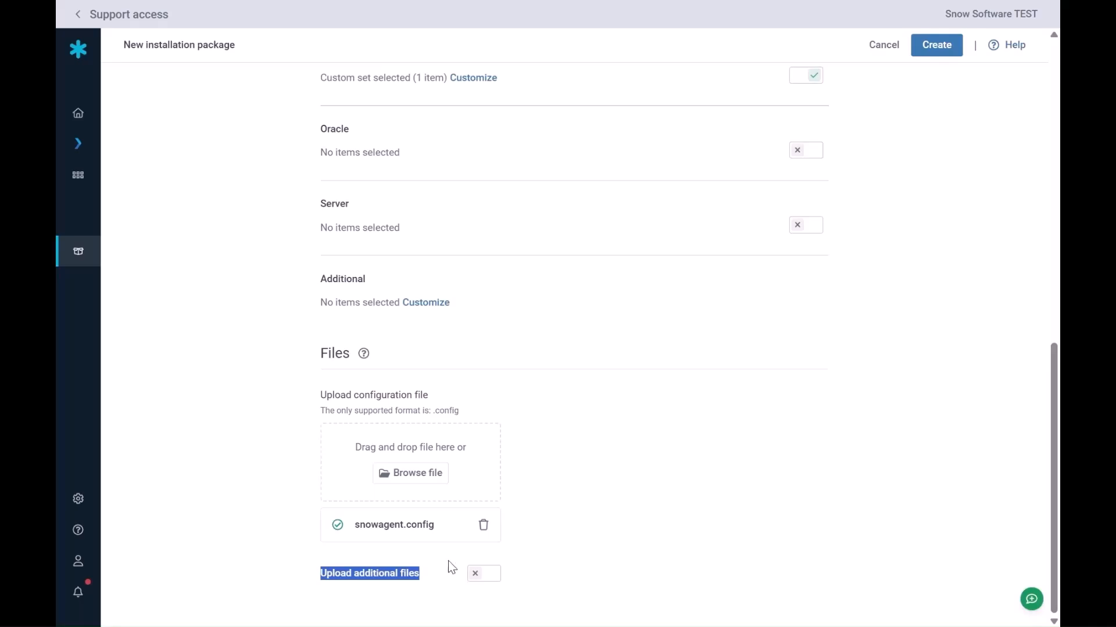
click(362, 356)
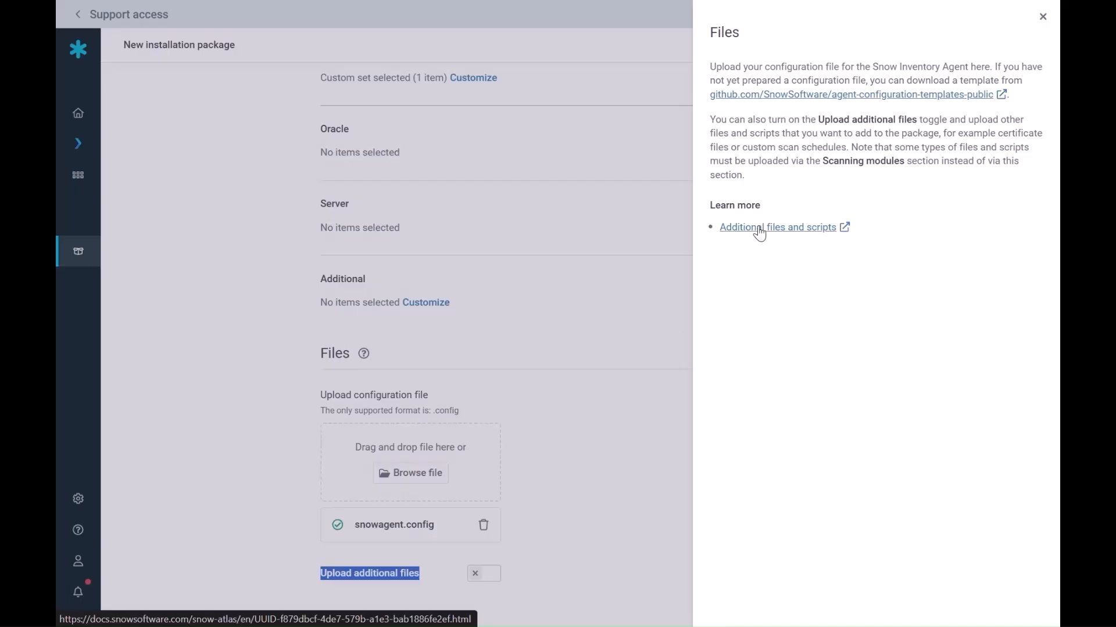
click(622, 435)
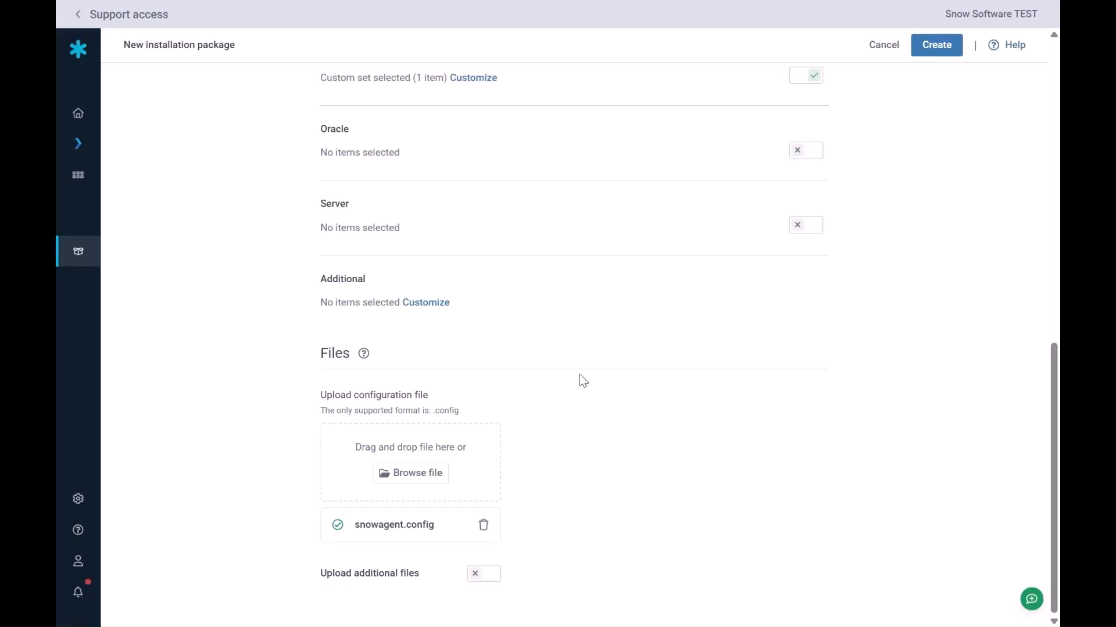
Step: Create the Windows_Standard package and download it to the Agents folder as Windows_Standard-snowagent-7.3.2-x86, a Windows Installer Package
click(948, 51)
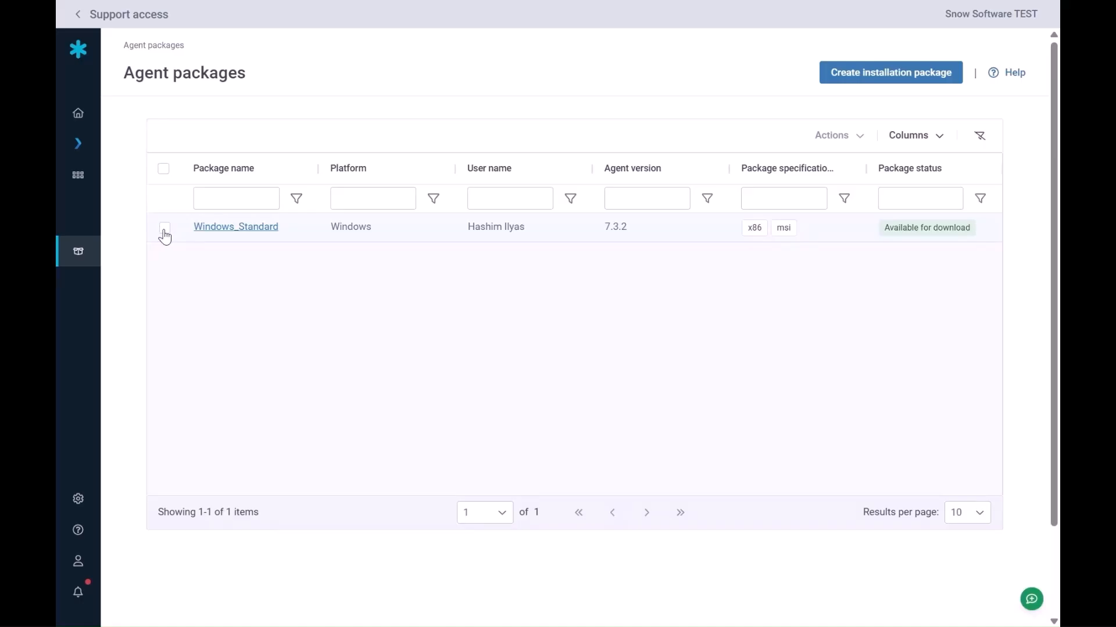
click(165, 229)
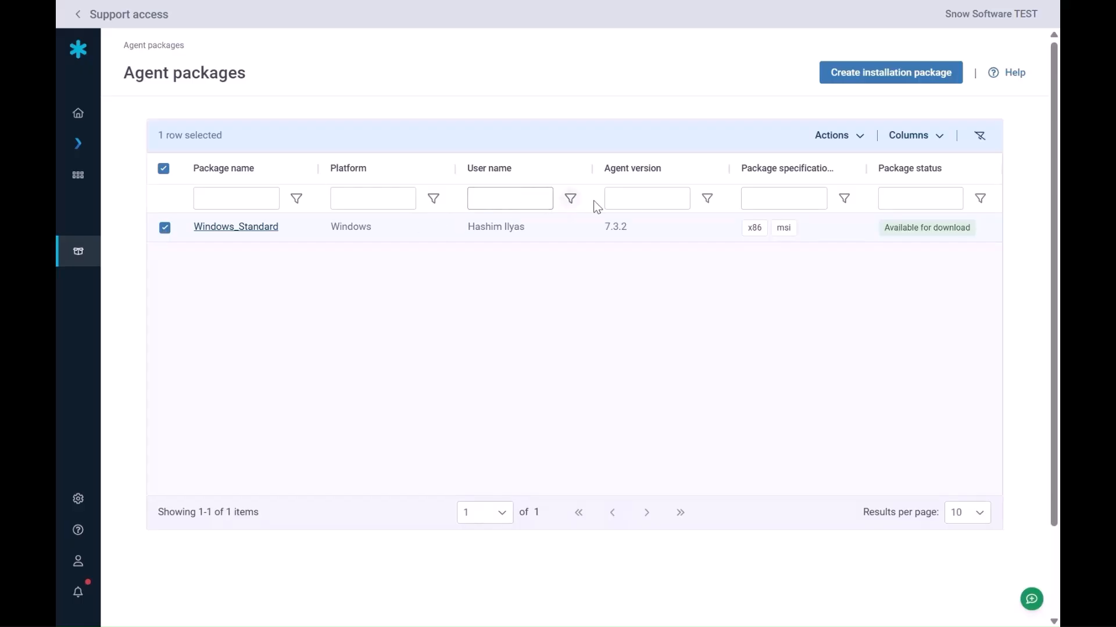
click(862, 143)
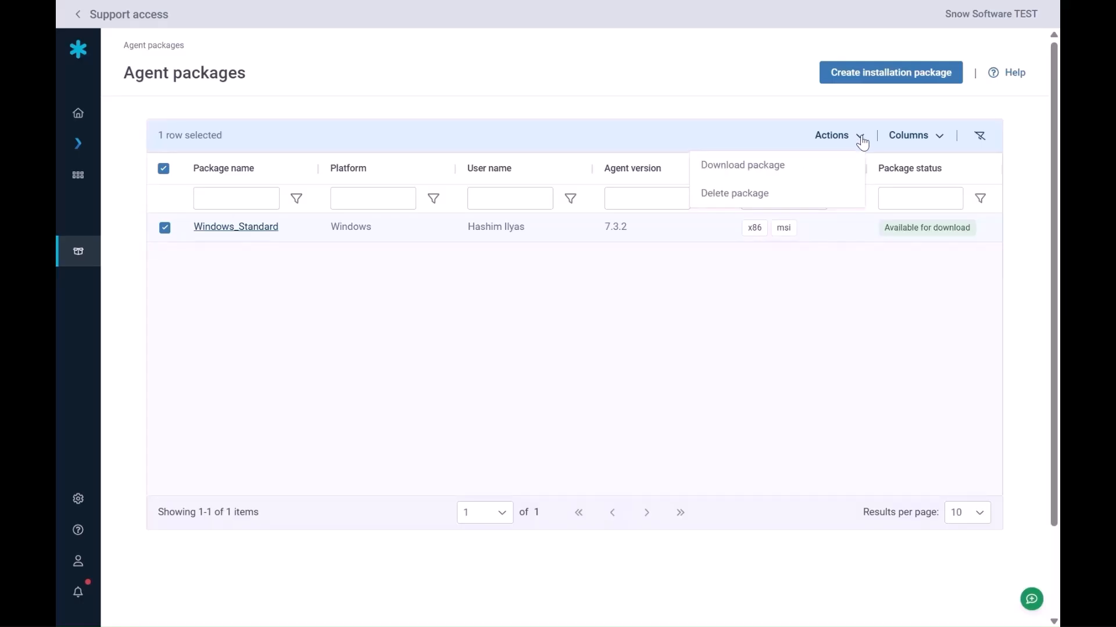
click(797, 171)
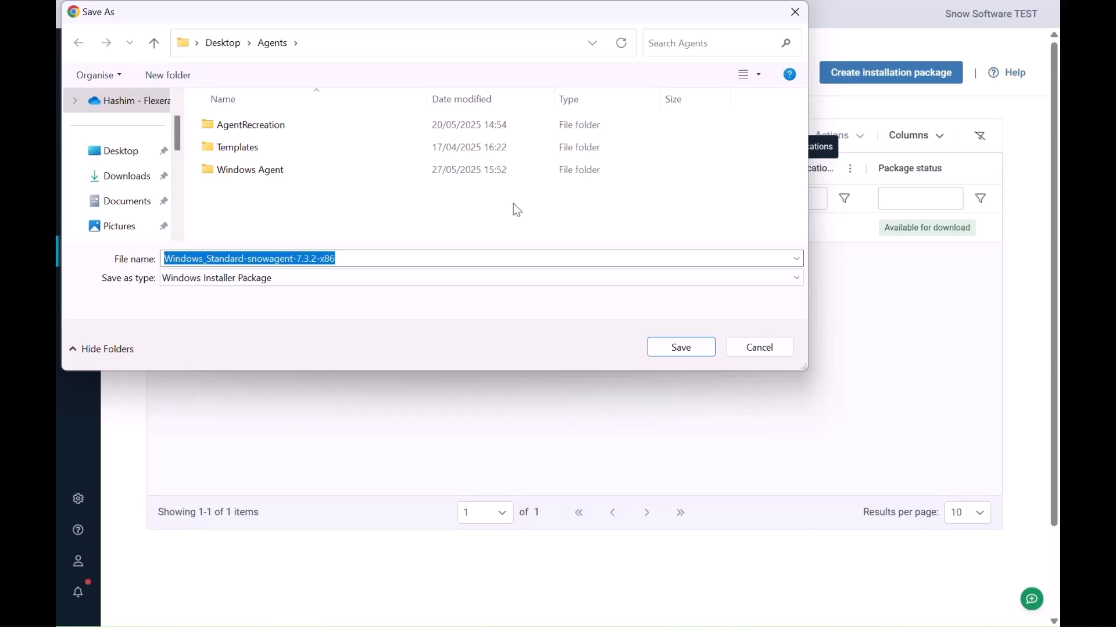
click(674, 352)
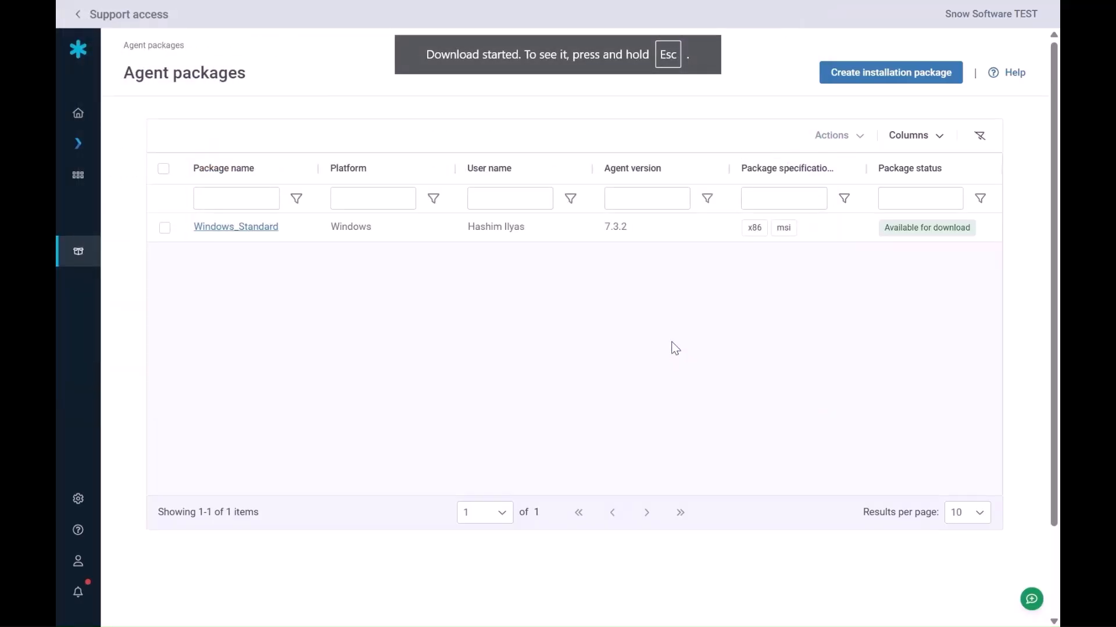